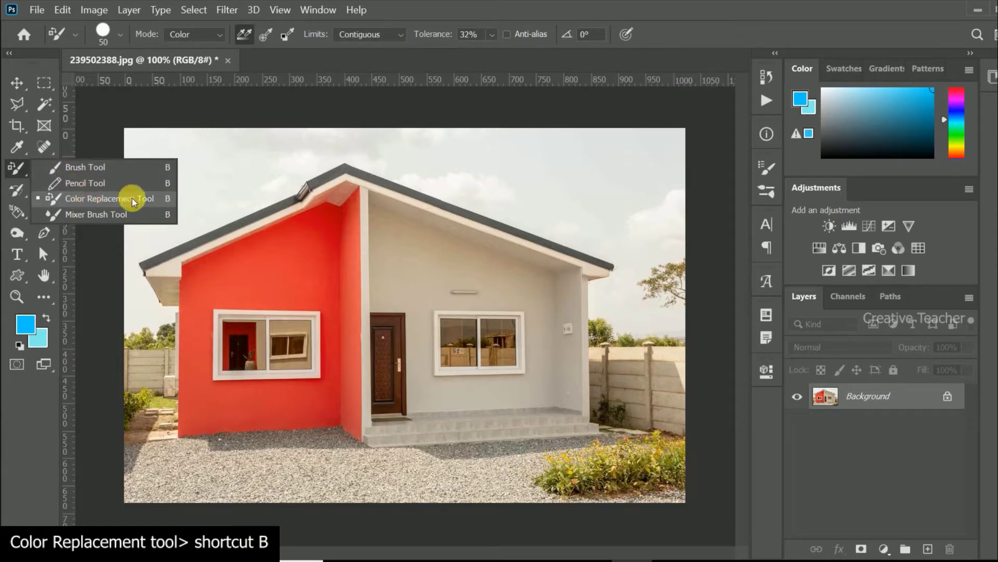
Step: Choose the Color Replacement tool and enlarge its brush to 75 px
{"action": "left_click", "coordinate": [110, 198]}
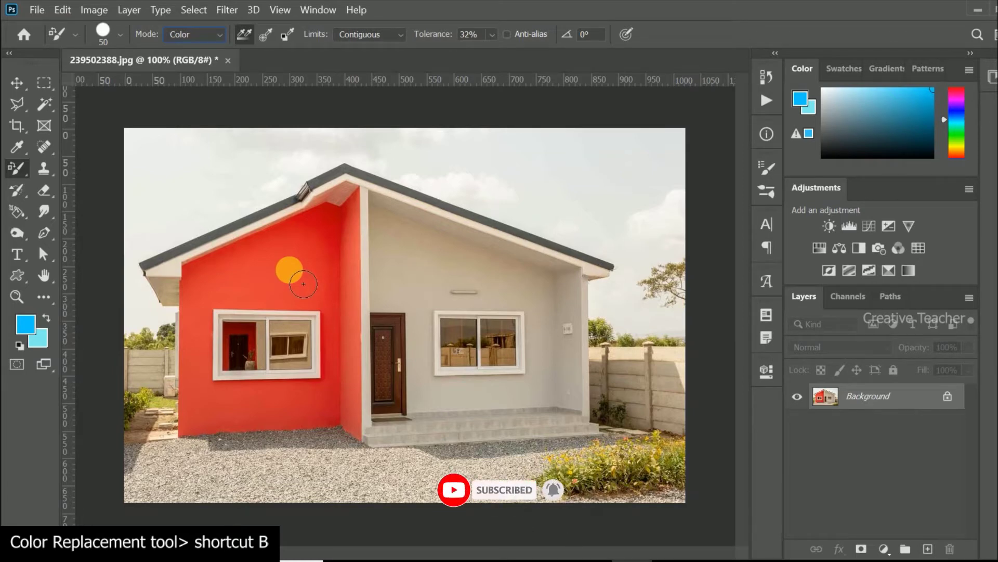
{"action": "key", "text": "bracketright"}
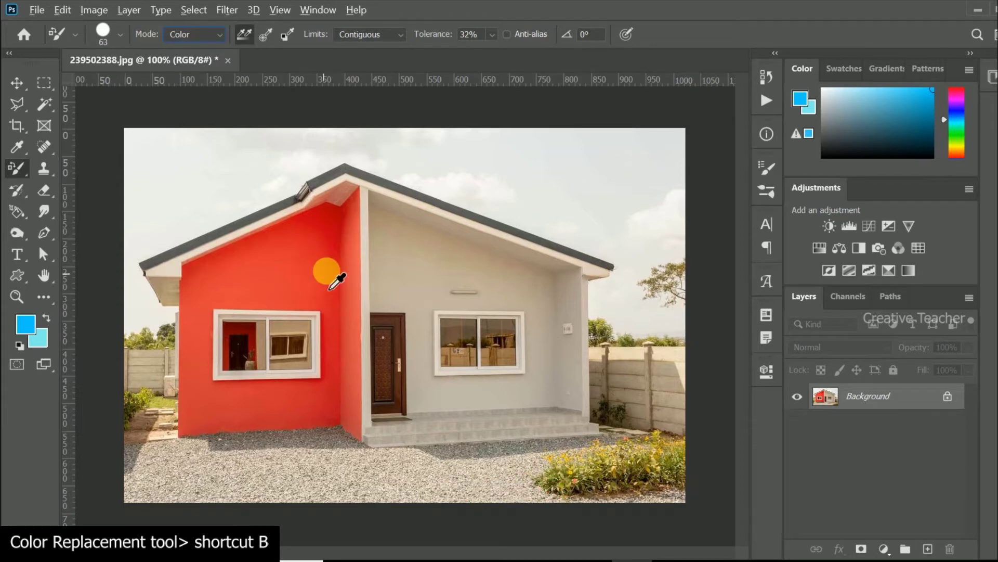
{"action": "right_click", "coordinate": [326, 270], "text": "alt"}
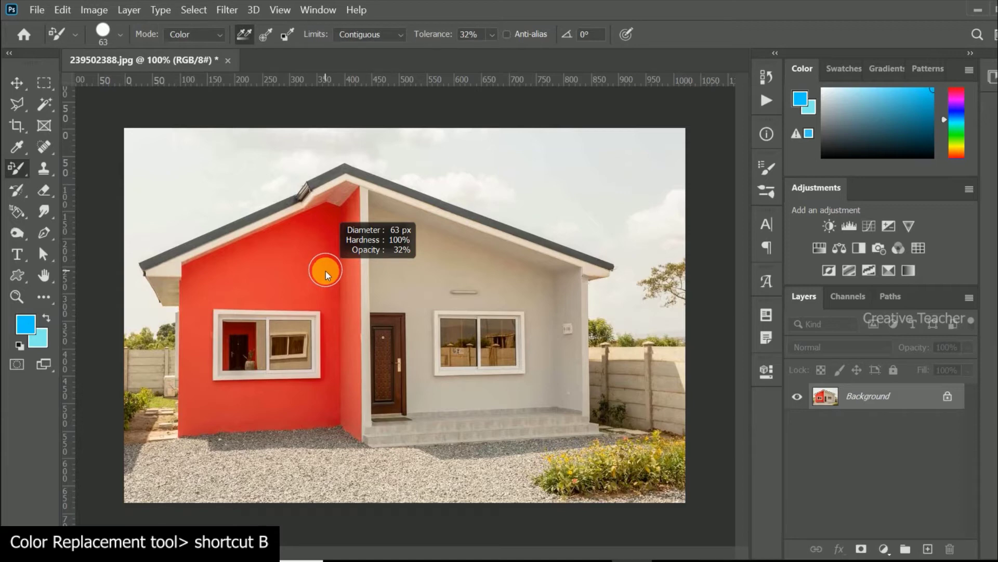
{"action": "mouse_move", "coordinate": [325, 270]}
{"action": "left_mouse_down"}
{"action": "mouse_move", "coordinate": [363, 273]}
{"action": "mouse_move", "coordinate": [317, 271]}
{"action": "mouse_move", "coordinate": [333, 269]}
{"action": "mouse_move", "coordinate": [332, 213]}
{"action": "mouse_move", "coordinate": [332, 294]}
{"action": "mouse_move", "coordinate": [334, 178]}
{"action": "mouse_move", "coordinate": [327, 277]}
{"action": "mouse_move", "coordinate": [319, 278]}
{"action": "left_mouse_up"}
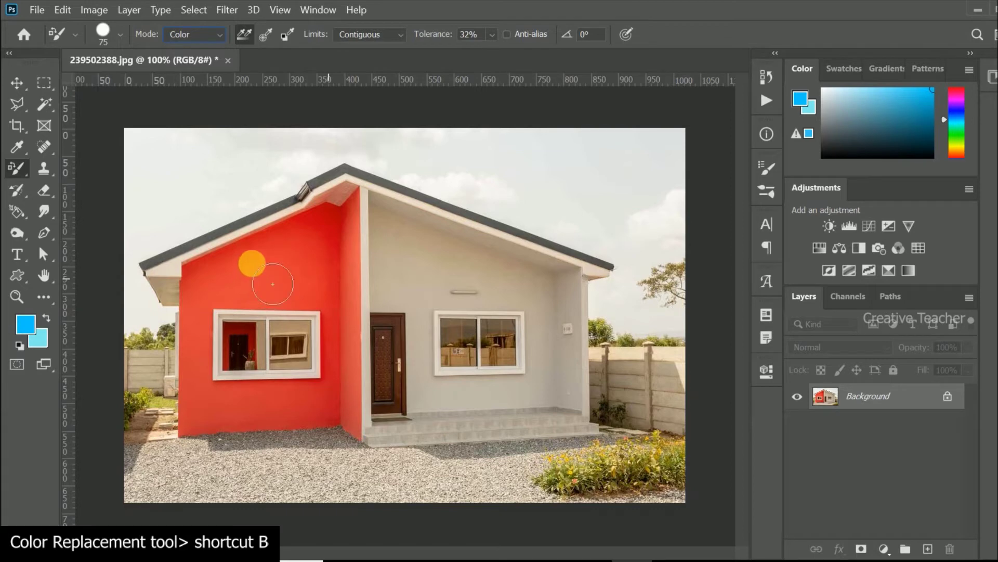
Step: Try recoloring the red wall above the window in blue, undo the stroke, and reduce the brush size to 50 px
{"action": "left_click", "coordinate": [245, 299]}
{"action": "mouse_move", "coordinate": [246, 299]}
{"action": "left_mouse_down"}
{"action": "mouse_move", "coordinate": [304, 247]}
{"action": "mouse_move", "coordinate": [220, 287]}
{"action": "mouse_move", "coordinate": [220, 300]}
{"action": "mouse_move", "coordinate": [245, 263]}
{"action": "mouse_move", "coordinate": [292, 242]}
{"action": "mouse_move", "coordinate": [212, 277]}
{"action": "mouse_move", "coordinate": [329, 232]}
{"action": "mouse_move", "coordinate": [351, 214]}
{"action": "mouse_move", "coordinate": [330, 192]}
{"action": "left_mouse_up"}
{"action": "key", "text": "ctrl+z"}
{"action": "key", "text": "bracketleft"}
{"action": "key", "text": "bracketleft"}
{"action": "key", "text": "bracketleft"}
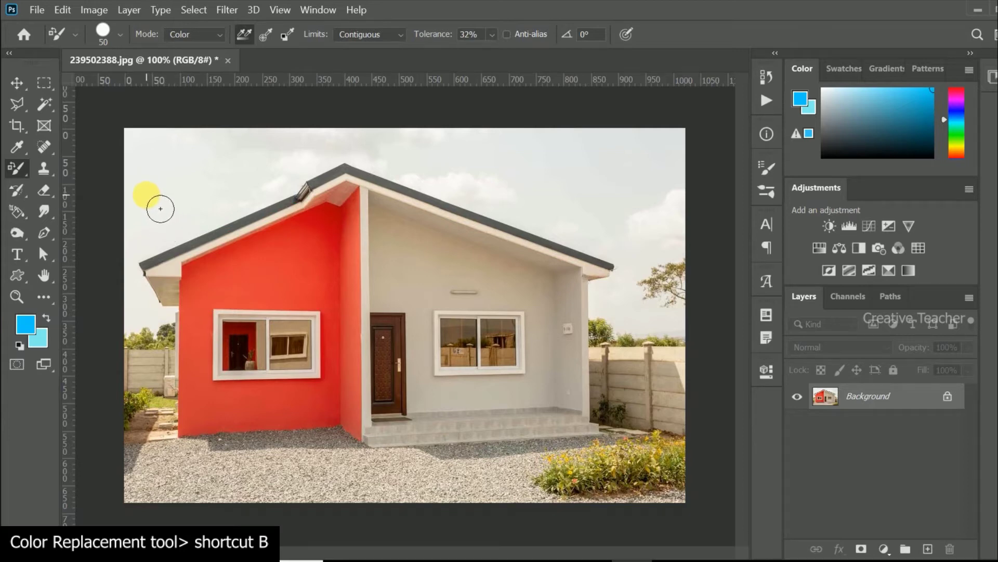
{"action": "left_click", "coordinate": [120, 35]}
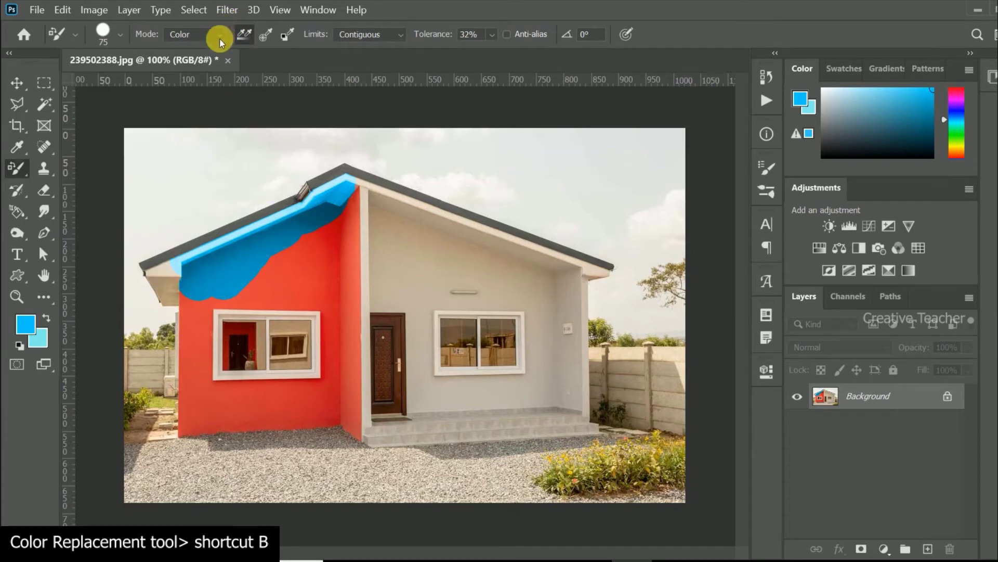
Step: Paint one test patch on the grey wall in Hue mode and another in Saturation mode
{"action": "left_click", "coordinate": [219, 37]}
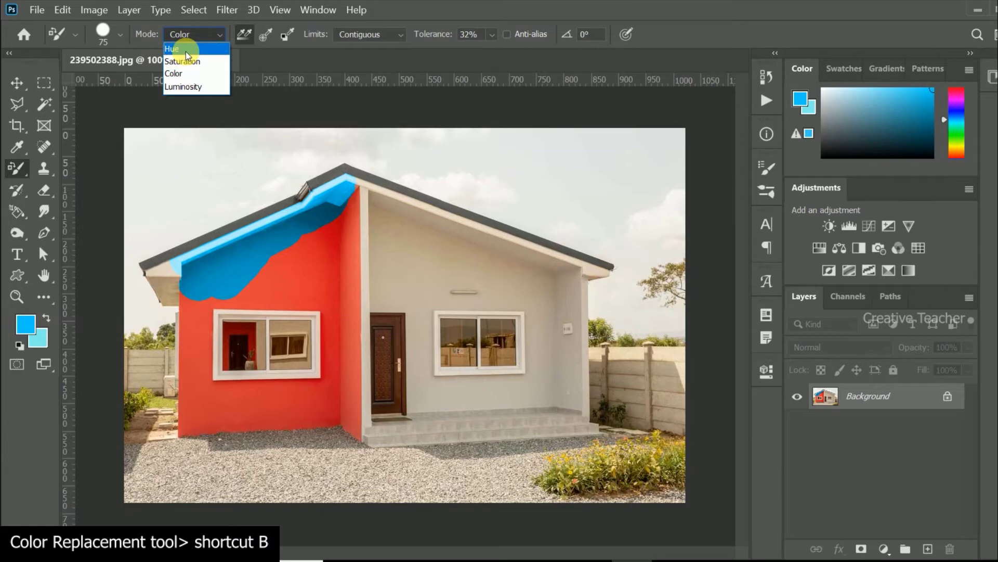
{"action": "left_click", "coordinate": [185, 51]}
{"action": "mouse_move", "coordinate": [468, 268]}
{"action": "left_mouse_down"}
{"action": "mouse_move", "coordinate": [442, 278]}
{"action": "mouse_move", "coordinate": [391, 242]}
{"action": "left_mouse_up"}
{"action": "left_click", "coordinate": [213, 36]}
{"action": "left_click", "coordinate": [183, 60]}
{"action": "left_click_drag", "start_coordinate": [508, 285], "coordinate": [560, 318]}
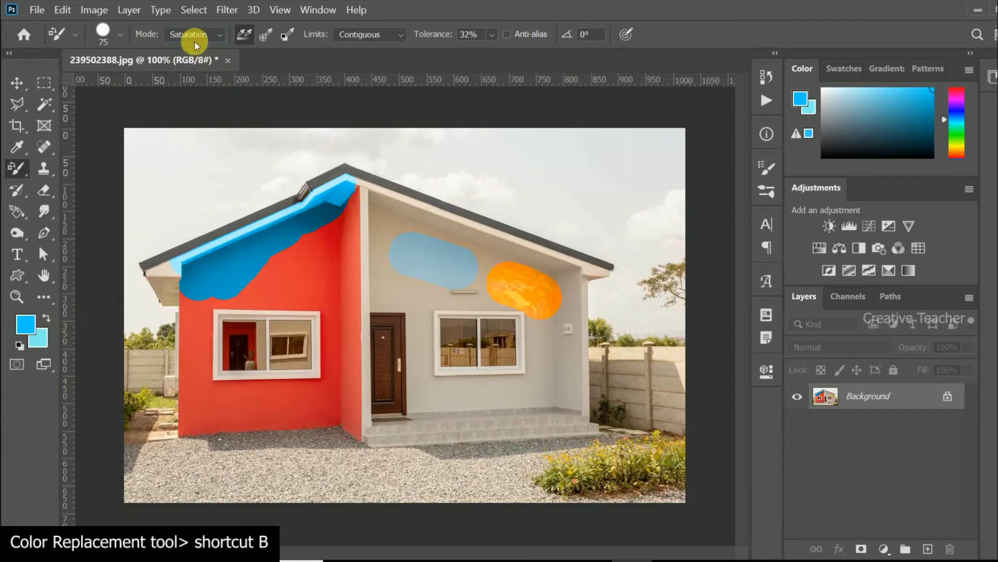
Step: Paint a test patch above the grey wall's window in Color mode and undo all the test strokes
{"action": "left_click", "coordinate": [218, 38]}
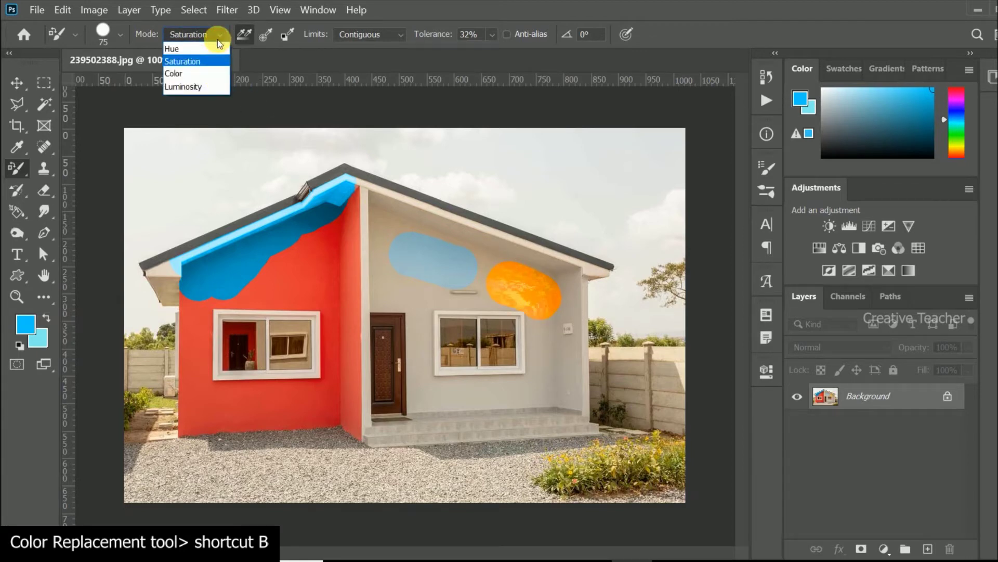
{"action": "left_click", "coordinate": [176, 73]}
{"action": "mouse_move", "coordinate": [428, 318]}
{"action": "left_mouse_down"}
{"action": "mouse_move", "coordinate": [406, 291]}
{"action": "mouse_move", "coordinate": [441, 315]}
{"action": "left_mouse_up"}
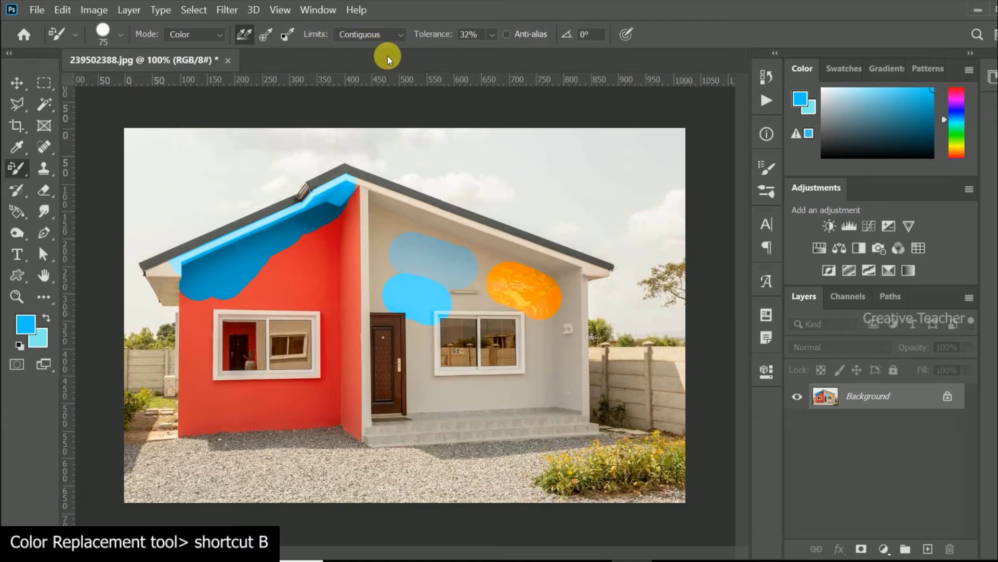
{"action": "key", "text": "ctrl+z"}
{"action": "key", "text": "ctrl+z"}
{"action": "key", "text": "ctrl+z"}
{"action": "key", "text": "ctrl+z"}
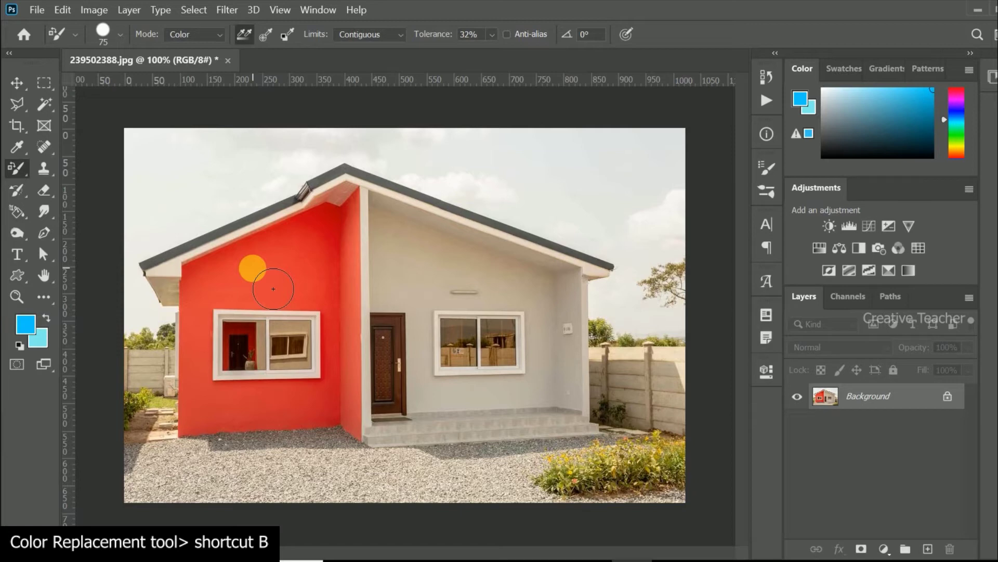
Step: Try recoloring the walls with continuous sampling and the red wall with sampling set to Once, undoing each attempt
{"action": "mouse_move", "coordinate": [274, 289]}
{"action": "left_mouse_down"}
{"action": "mouse_move", "coordinate": [372, 272]}
{"action": "mouse_move", "coordinate": [457, 277]}
{"action": "mouse_move", "coordinate": [500, 288]}
{"action": "mouse_move", "coordinate": [401, 306]}
{"action": "mouse_move", "coordinate": [275, 304]}
{"action": "mouse_move", "coordinate": [511, 307]}
{"action": "mouse_move", "coordinate": [396, 245]}
{"action": "mouse_move", "coordinate": [345, 246]}
{"action": "mouse_move", "coordinate": [281, 270]}
{"action": "left_mouse_up"}
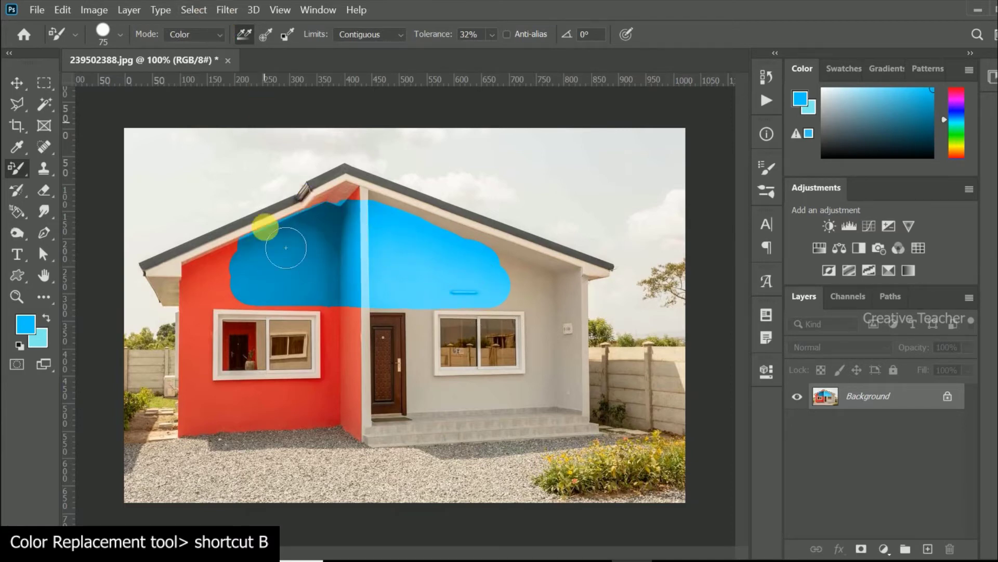
{"action": "key", "text": "ctrl+z"}
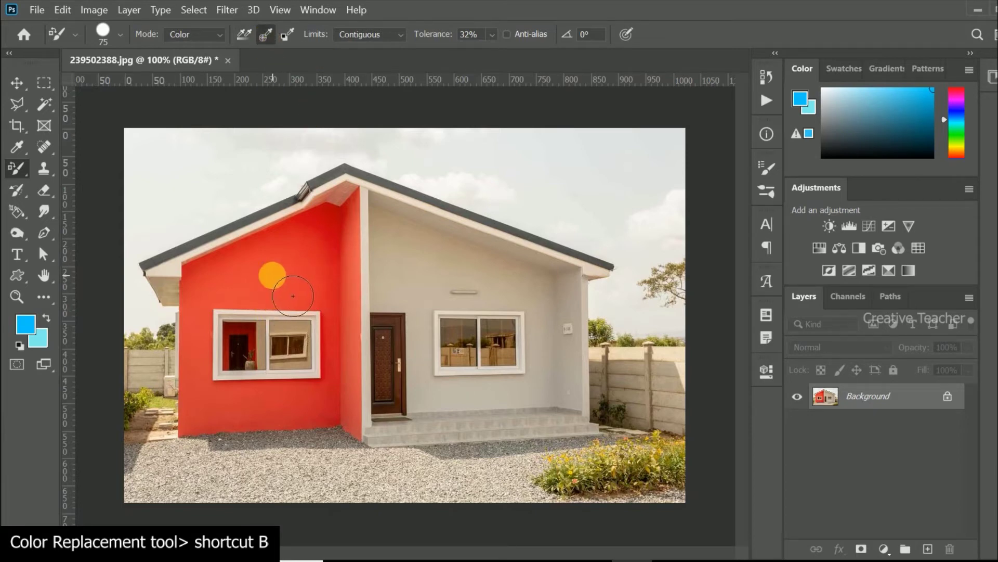
{"action": "left_click", "coordinate": [294, 287]}
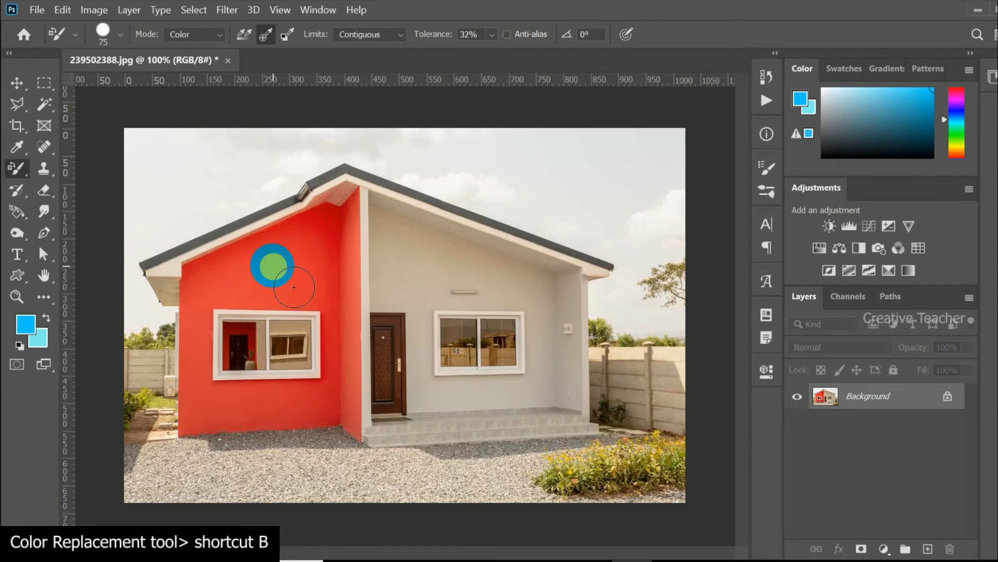
{"action": "mouse_move", "coordinate": [294, 287]}
{"action": "left_mouse_down"}
{"action": "mouse_move", "coordinate": [291, 369]}
{"action": "mouse_move", "coordinate": [298, 268]}
{"action": "mouse_move", "coordinate": [276, 364]}
{"action": "mouse_move", "coordinate": [263, 298]}
{"action": "mouse_move", "coordinate": [256, 341]}
{"action": "mouse_move", "coordinate": [238, 307]}
{"action": "mouse_move", "coordinate": [240, 356]}
{"action": "mouse_move", "coordinate": [222, 343]}
{"action": "mouse_move", "coordinate": [230, 407]}
{"action": "mouse_move", "coordinate": [364, 416]}
{"action": "left_mouse_up"}
{"action": "key", "text": "ctrl+z"}
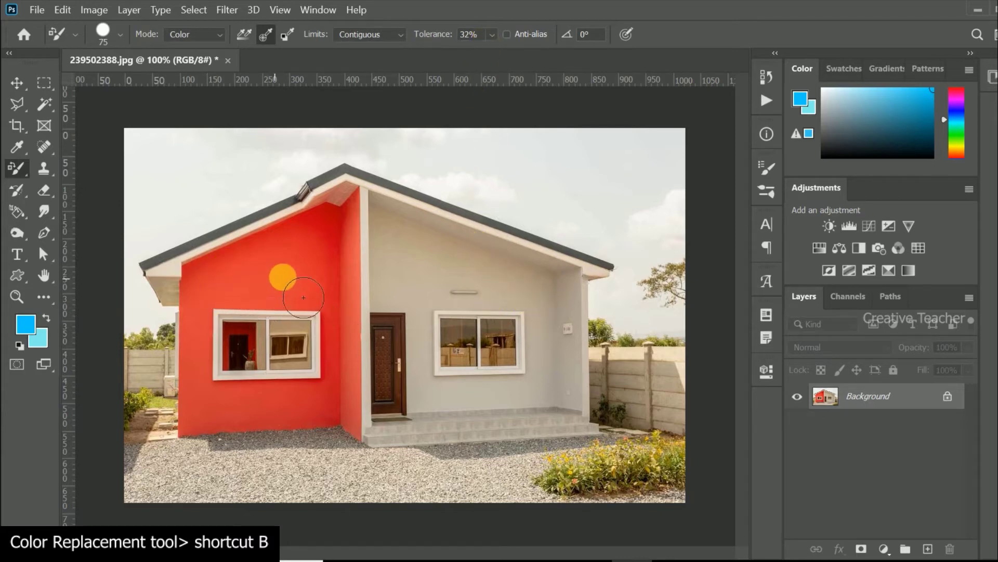
Step: With sampling set to Once, paint blue test patches around the red wall's window and over the grey wall's window
{"action": "left_click", "coordinate": [280, 271]}
{"action": "mouse_move", "coordinate": [298, 298]}
{"action": "left_mouse_down"}
{"action": "mouse_move", "coordinate": [284, 304]}
{"action": "mouse_move", "coordinate": [252, 284]}
{"action": "mouse_move", "coordinate": [270, 317]}
{"action": "mouse_move", "coordinate": [231, 309]}
{"action": "left_mouse_up"}
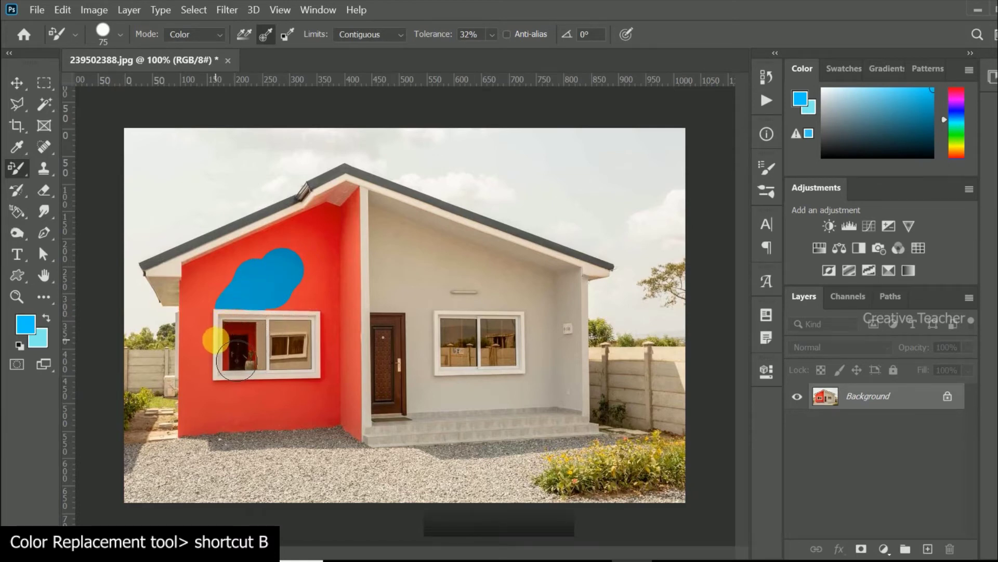
{"action": "left_click_drag", "start_coordinate": [235, 365], "coordinate": [213, 344]}
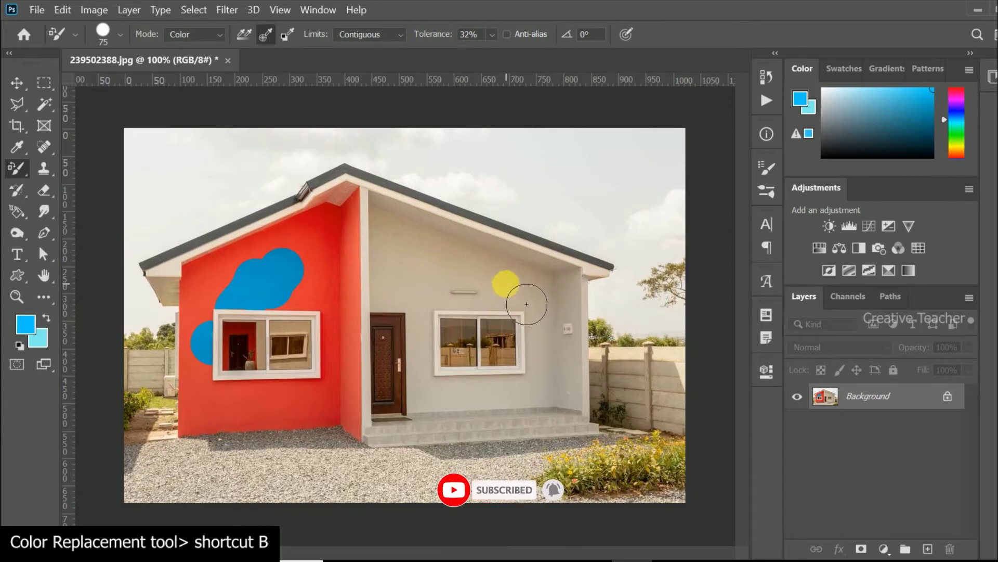
{"action": "mouse_move", "coordinate": [526, 304]}
{"action": "left_mouse_down"}
{"action": "mouse_move", "coordinate": [509, 341]}
{"action": "mouse_move", "coordinate": [460, 291]}
{"action": "mouse_move", "coordinate": [509, 336]}
{"action": "mouse_move", "coordinate": [499, 330]}
{"action": "left_mouse_up"}
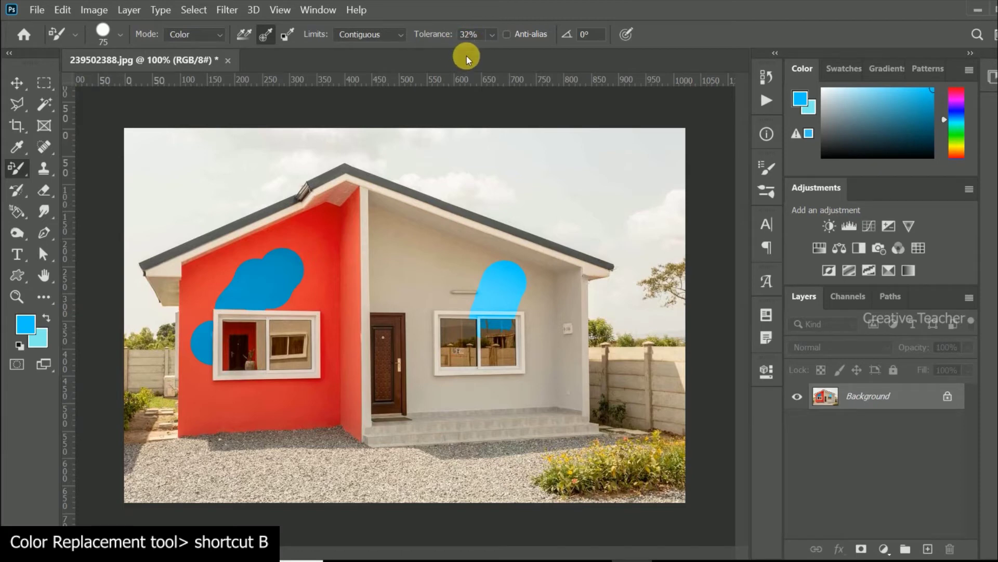
Step: Undo the last test stroke, set the tolerance to 15%, and try a stroke near the grey wall's window
{"action": "key", "text": "ctrl+z"}
{"action": "left_click", "coordinate": [473, 34]}
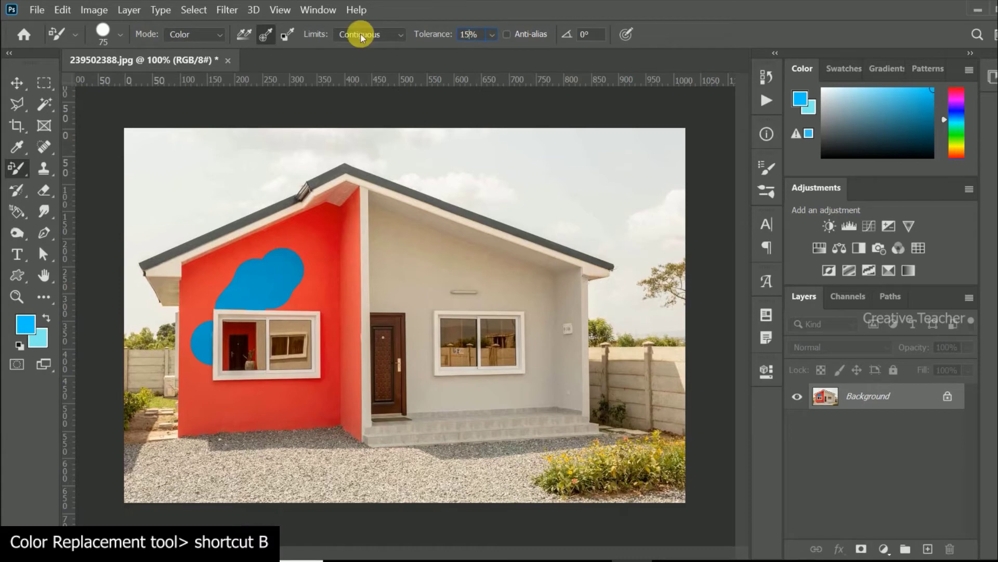
{"action": "mouse_move", "coordinate": [523, 329]}
{"action": "left_mouse_down"}
{"action": "mouse_move", "coordinate": [512, 291]}
{"action": "mouse_move", "coordinate": [520, 326]}
{"action": "left_mouse_up"}
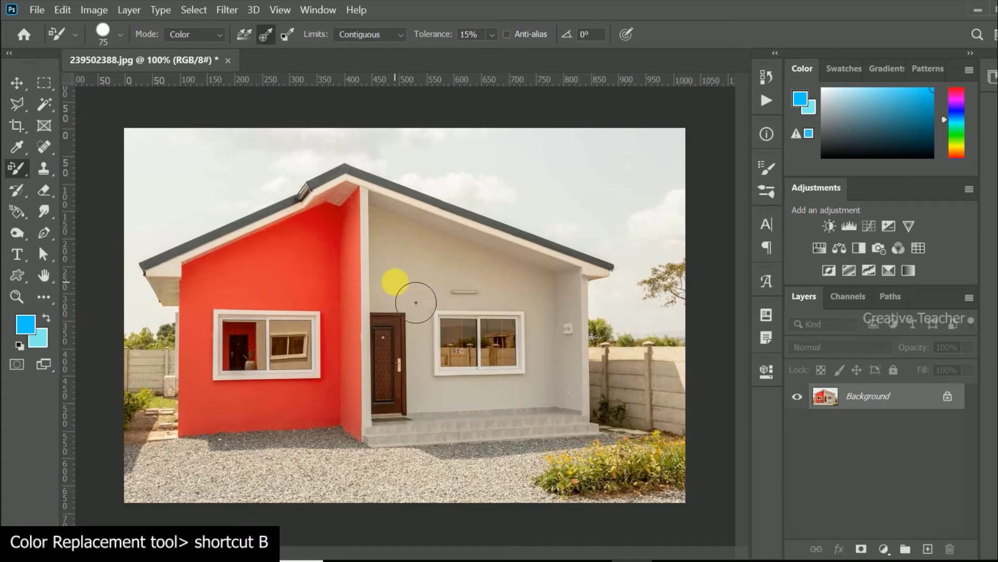
Step: Unlock the Background layer and duplicate it
{"action": "left_click", "coordinate": [16, 103]}
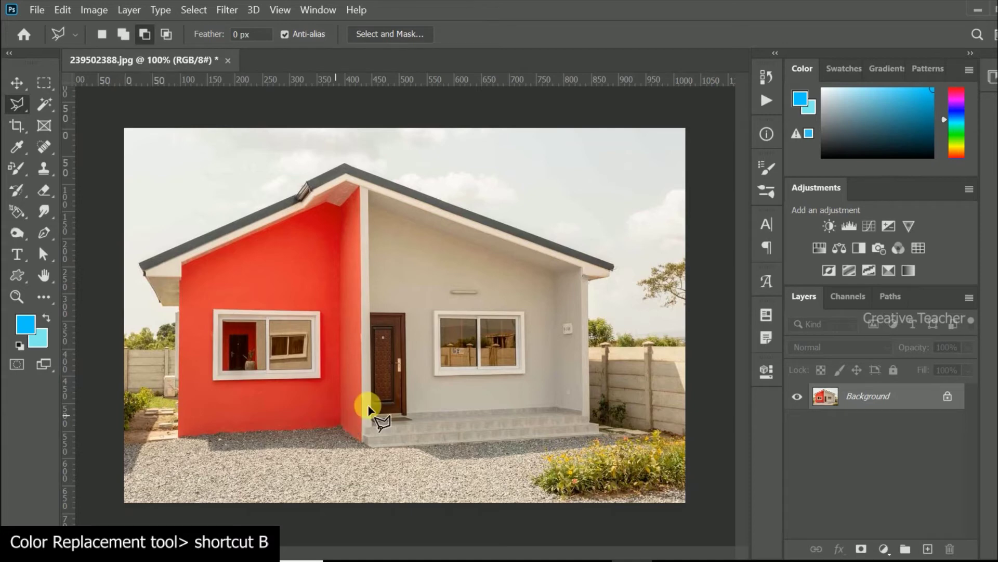
{"action": "left_click", "coordinate": [949, 399]}
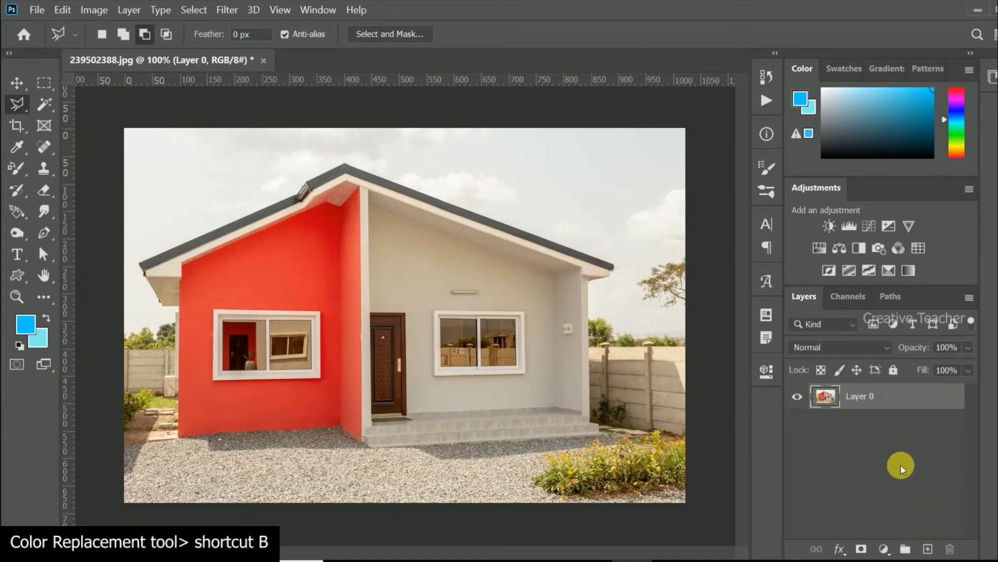
{"action": "right_click", "coordinate": [888, 395]}
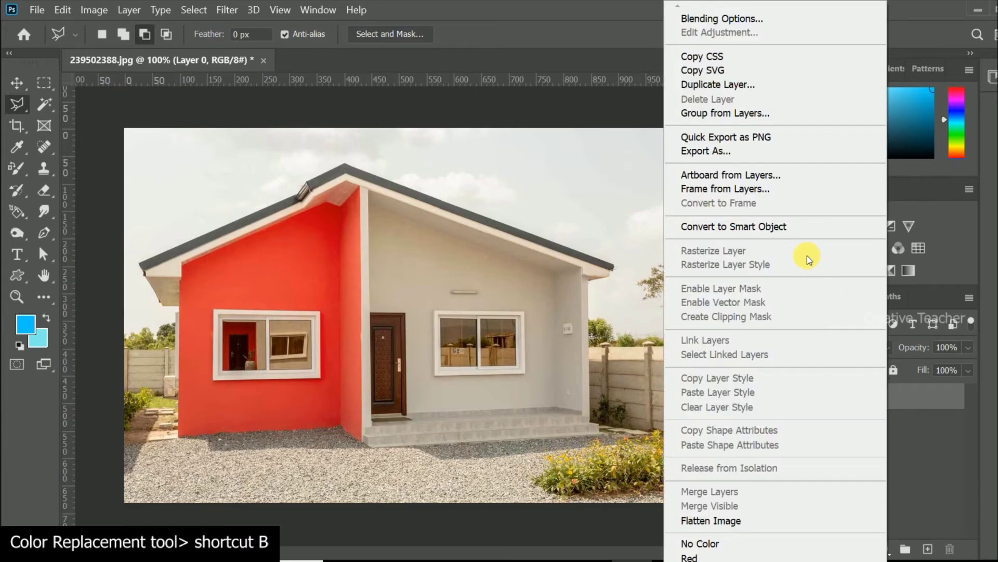
{"action": "left_click", "coordinate": [742, 85]}
{"action": "left_click", "coordinate": [714, 167]}
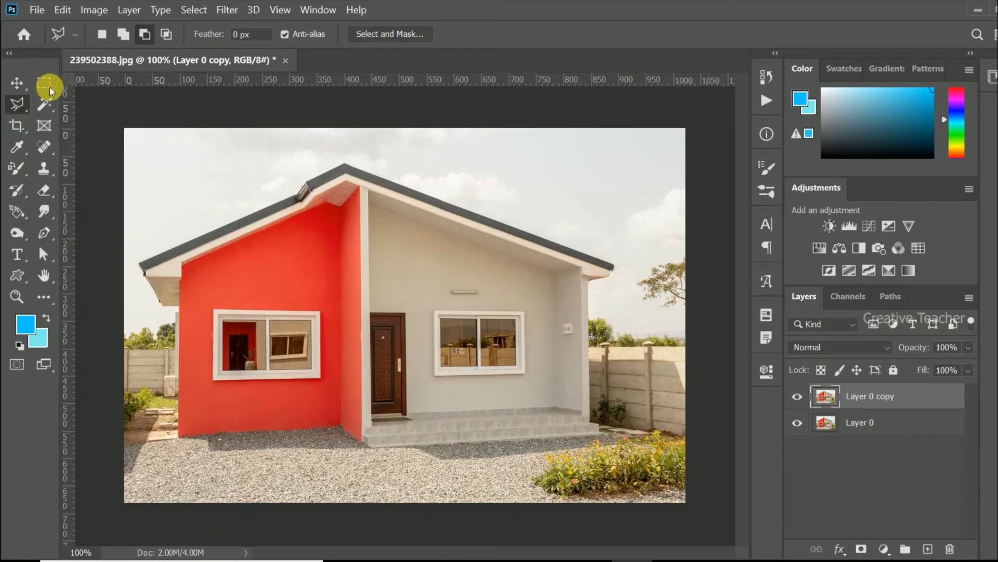
Step: Select the whole red wall, including its narrow side face, by outlining it with the Polygonal Lasso tool
{"action": "right_click", "coordinate": [22, 111]}
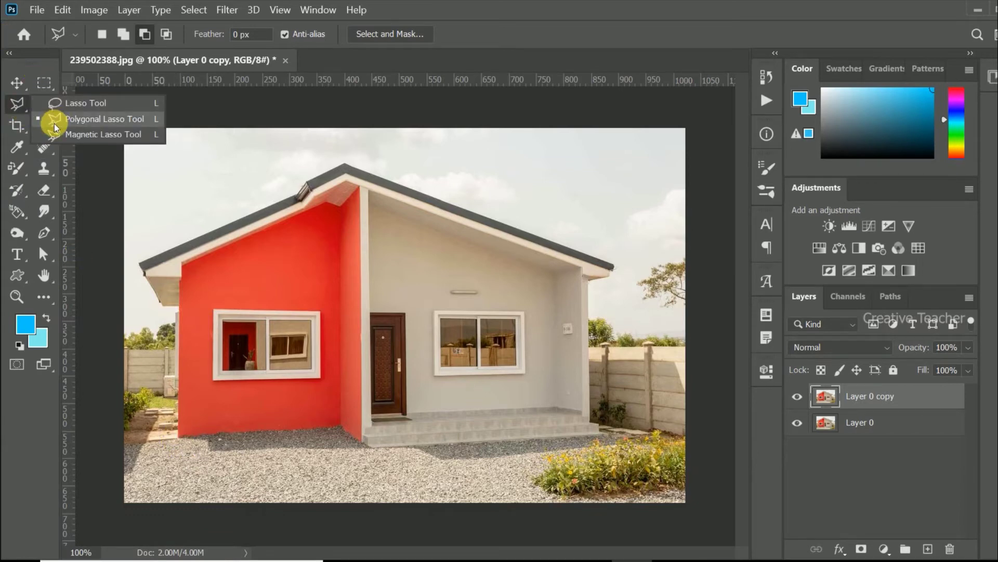
{"action": "left_click", "coordinate": [78, 118]}
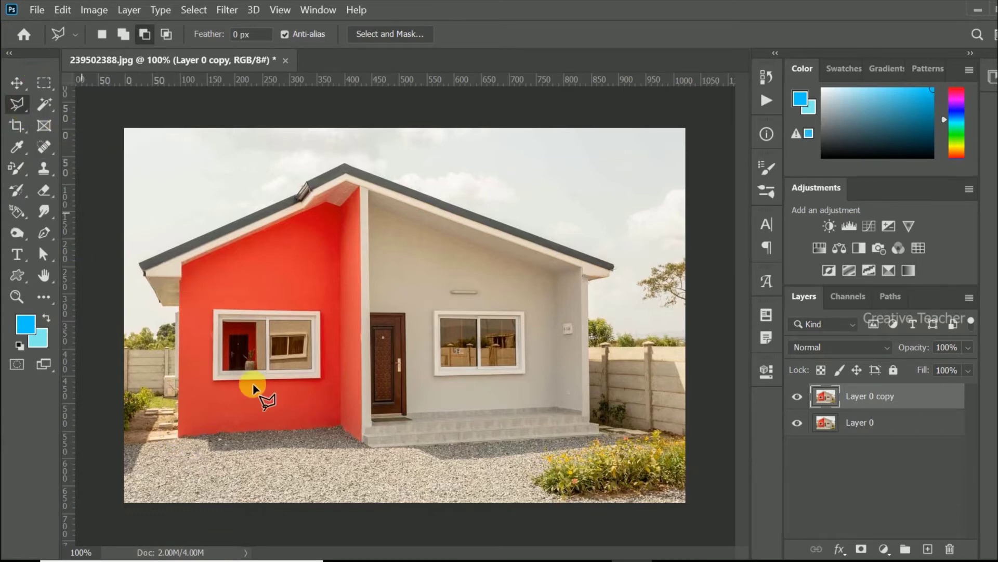
{"action": "left_click", "coordinate": [178, 439]}
{"action": "left_click", "coordinate": [183, 280]}
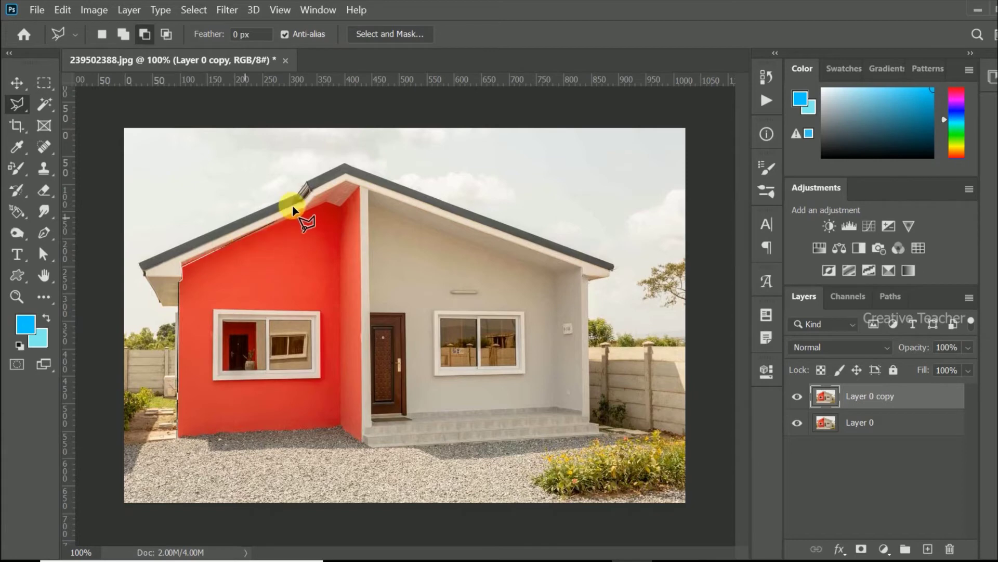
{"action": "left_click", "coordinate": [338, 208]}
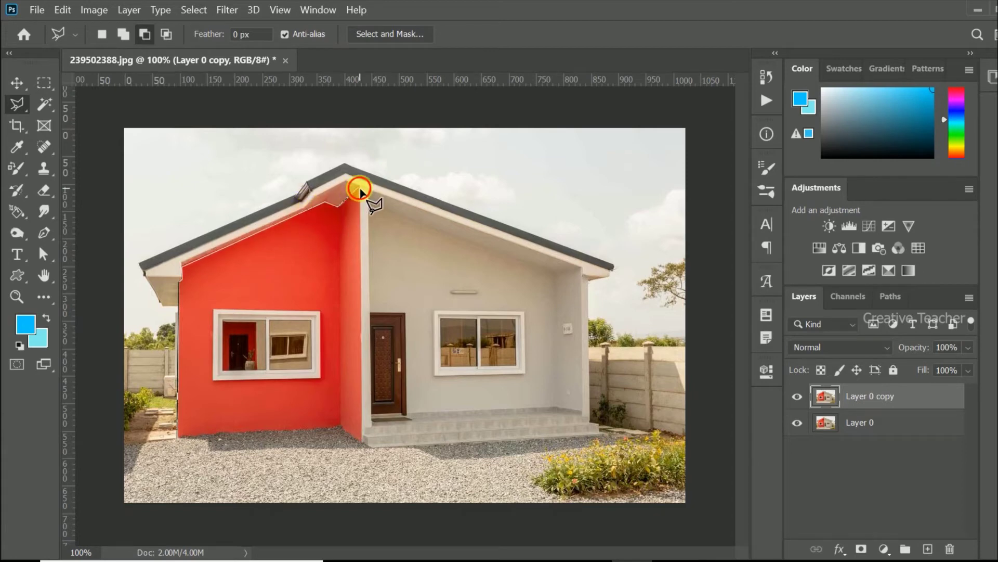
{"action": "left_click", "coordinate": [360, 189]}
{"action": "left_click", "coordinate": [362, 440]}
{"action": "left_click", "coordinate": [341, 427]}
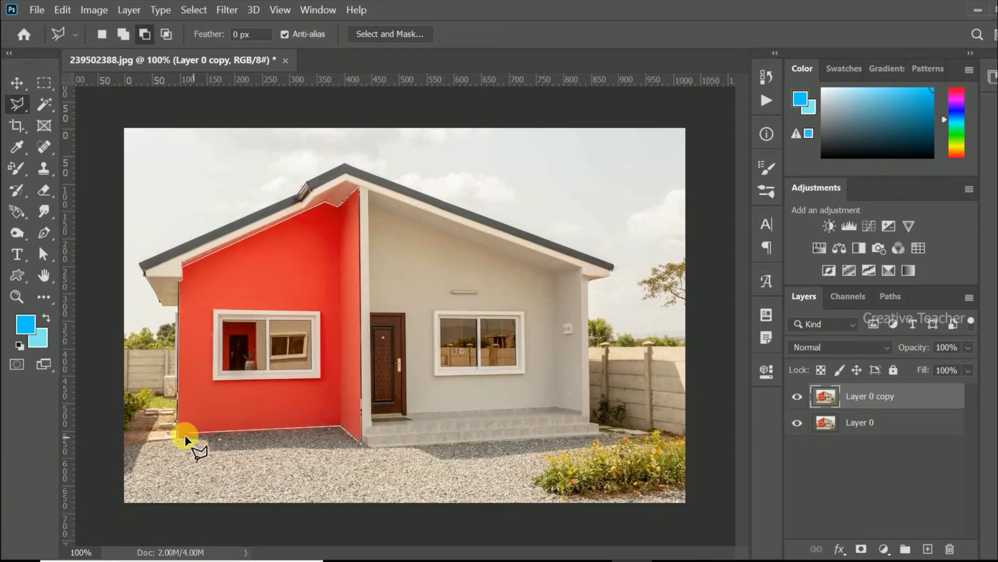
{"action": "left_click", "coordinate": [178, 437]}
Step: Add the thin missed strip along the red wall's sloping upper edge to the selection with the Polygonal Lasso
{"action": "key", "text": "ctrl+plus"}
{"action": "key", "text": "ctrl+plus"}
{"action": "left_click_drag", "start_coordinate": [192, 276], "coordinate": [631, 457]}
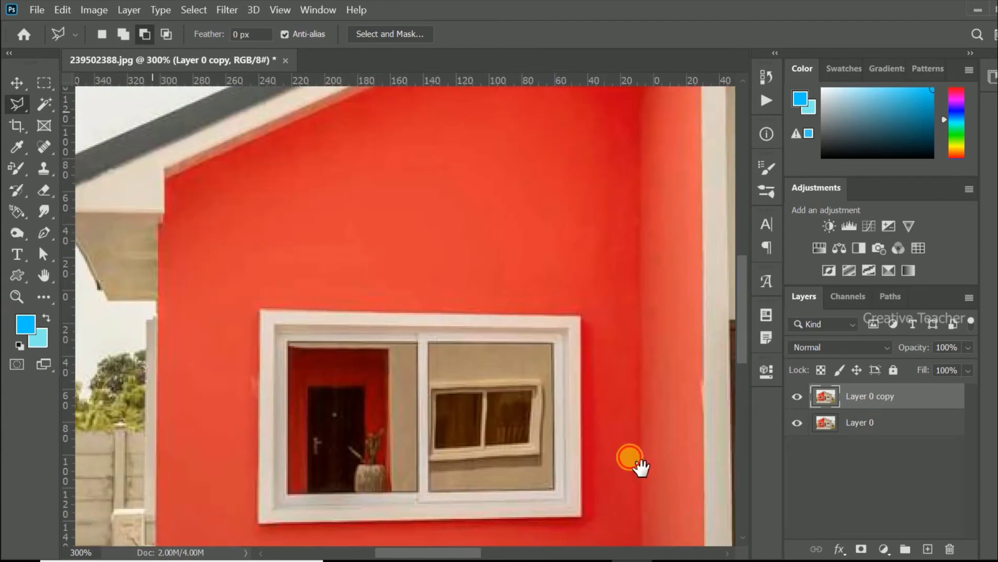
{"action": "left_click_drag", "start_coordinate": [567, 430], "coordinate": [584, 516]}
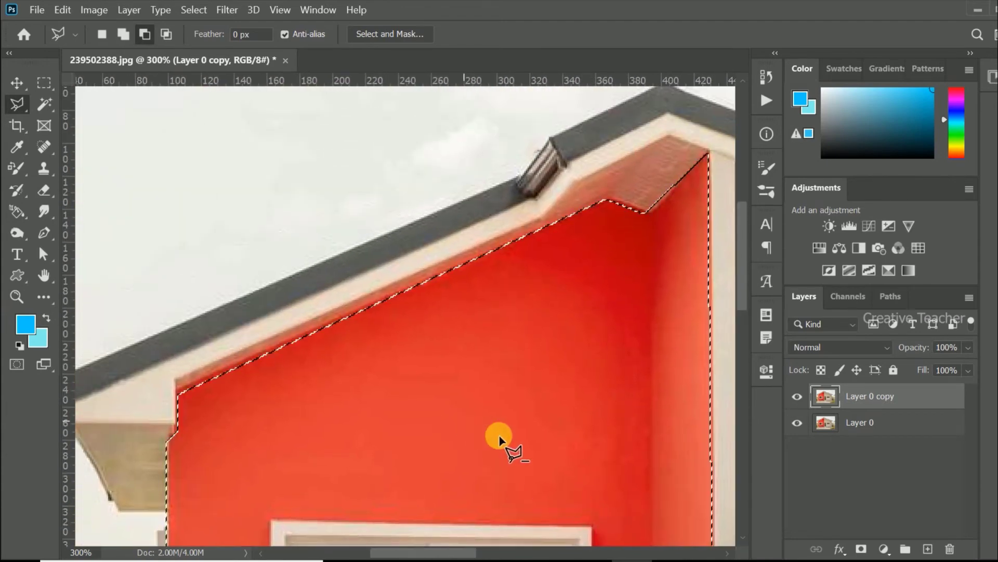
{"action": "left_click", "coordinate": [123, 34]}
{"action": "left_click", "coordinate": [192, 416]}
{"action": "left_click", "coordinate": [177, 389]}
{"action": "double_click", "coordinate": [670, 179]}
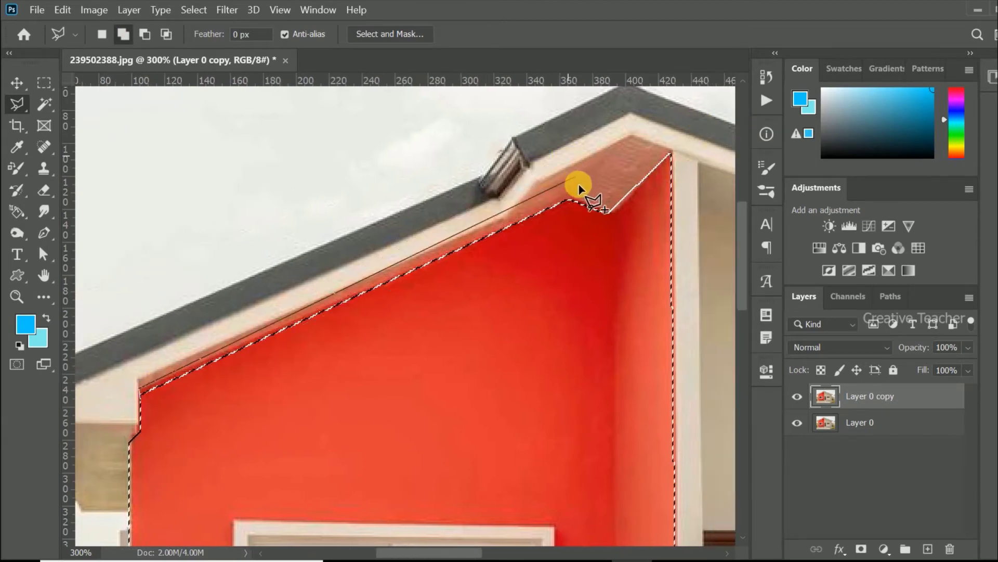
{"action": "left_click", "coordinate": [571, 198]}
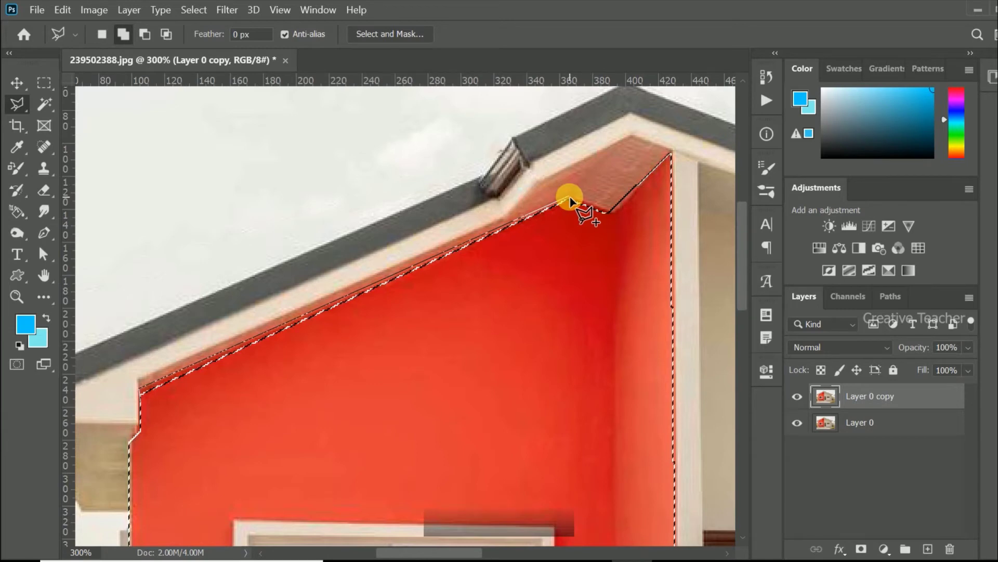
{"action": "left_click", "coordinate": [591, 200]}
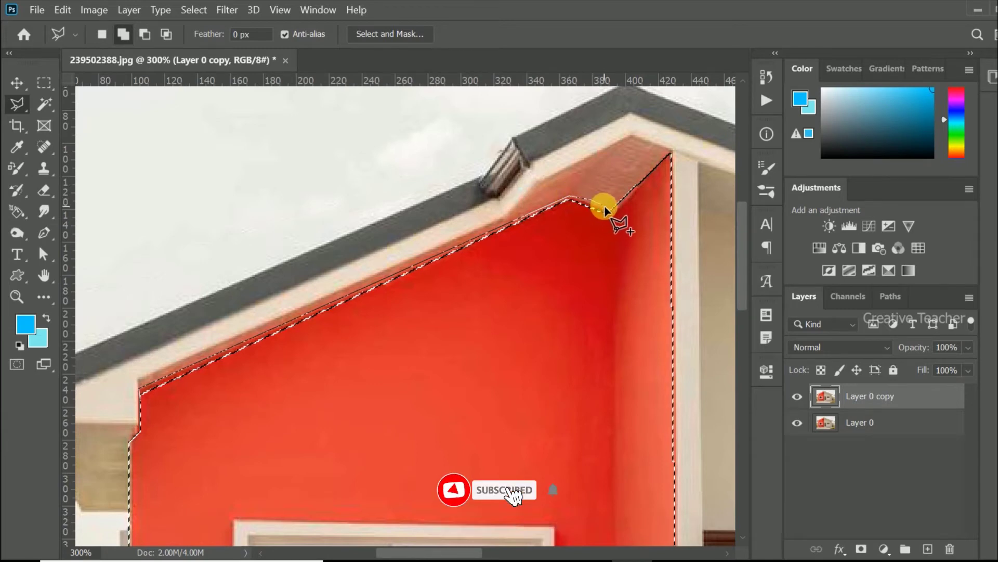
{"action": "left_click", "coordinate": [610, 213]}
{"action": "left_click", "coordinate": [625, 229]}
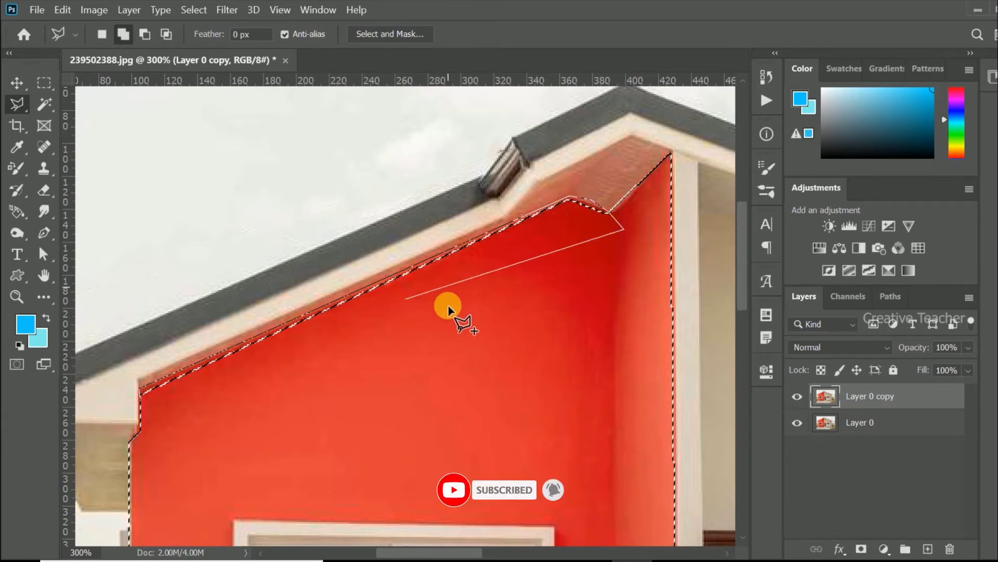
{"action": "left_click", "coordinate": [144, 401]}
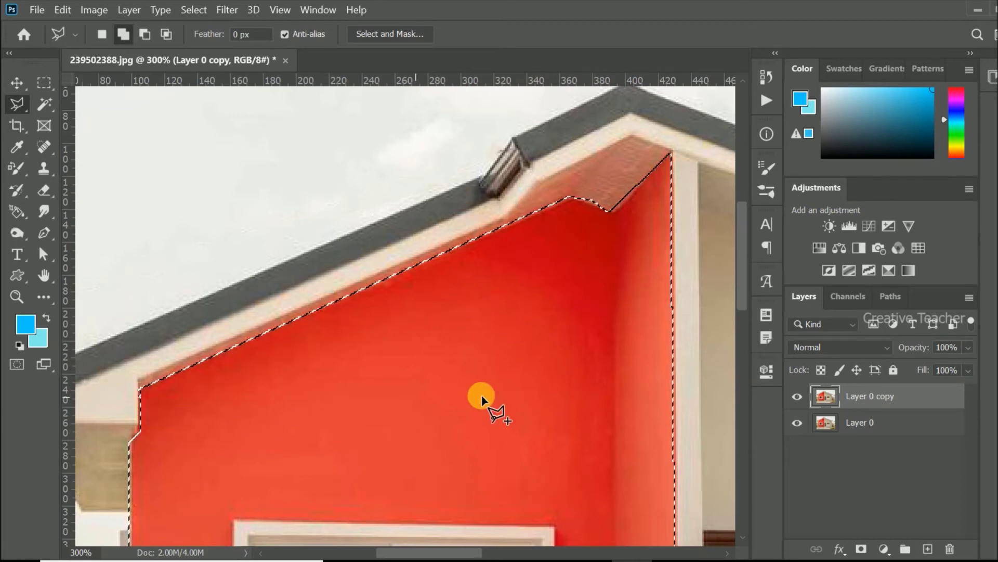
{"action": "key", "text": "ctrl+minus"}
{"action": "key", "text": "ctrl+minus"}
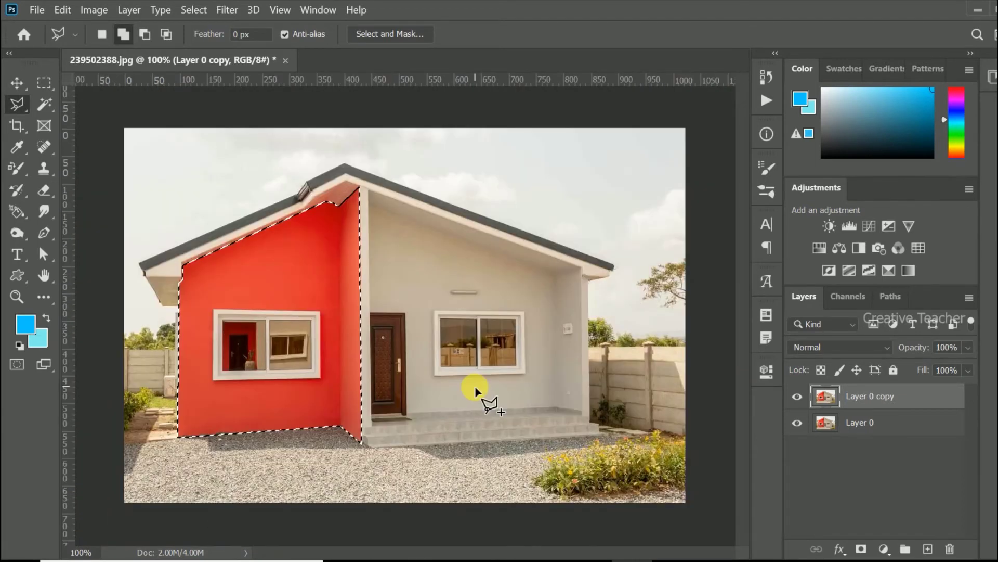
Step: Recolor the selected red wall blue with the Color Replacement tool, using Once sampling and 32% tolerance, and remove the selection
{"action": "left_click", "coordinate": [18, 168]}
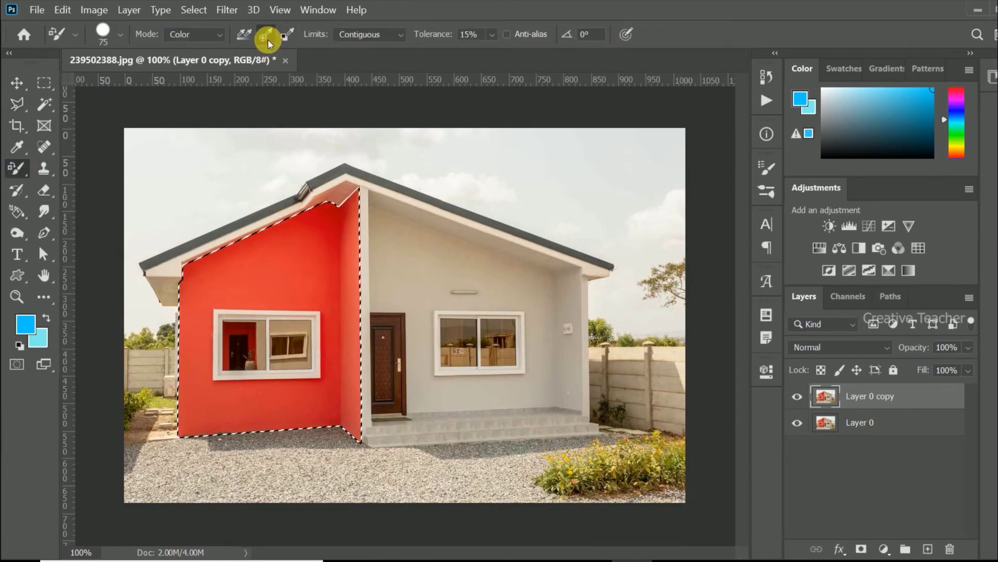
{"action": "left_click", "coordinate": [266, 36]}
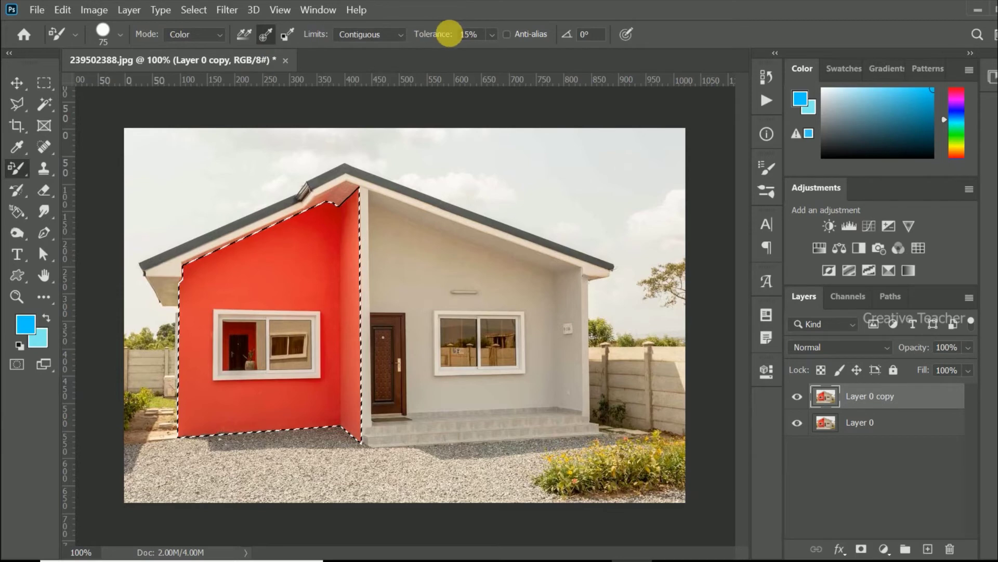
{"action": "double_click", "coordinate": [474, 38]}
{"action": "type", "text": "32"}
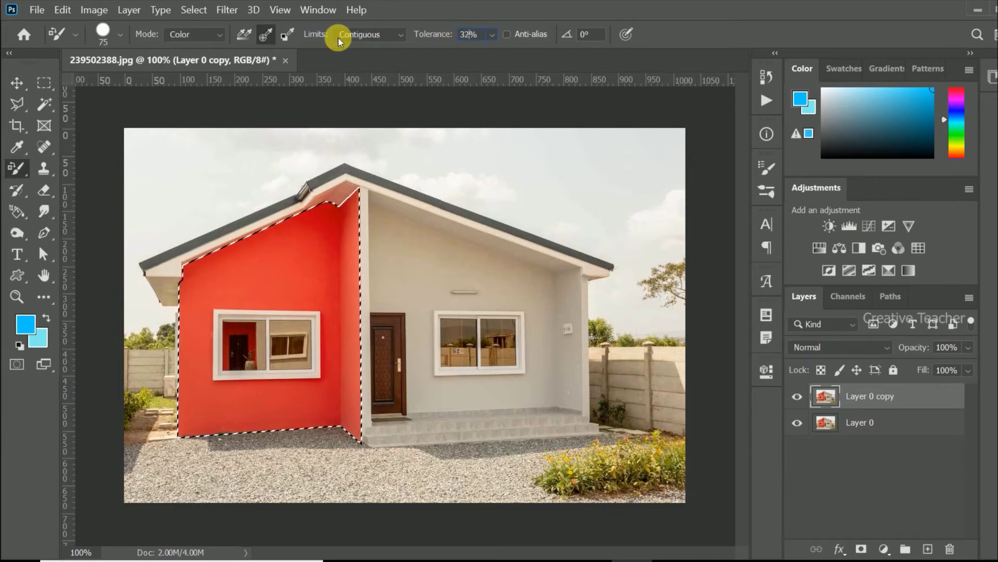
{"action": "mouse_move", "coordinate": [238, 296]}
{"action": "left_mouse_down"}
{"action": "mouse_move", "coordinate": [387, 237]}
{"action": "mouse_move", "coordinate": [199, 241]}
{"action": "mouse_move", "coordinate": [294, 241]}
{"action": "mouse_move", "coordinate": [321, 308]}
{"action": "mouse_move", "coordinate": [90, 415]}
{"action": "mouse_move", "coordinate": [181, 412]}
{"action": "mouse_move", "coordinate": [389, 326]}
{"action": "mouse_move", "coordinate": [300, 381]}
{"action": "mouse_move", "coordinate": [322, 403]}
{"action": "mouse_move", "coordinate": [323, 464]}
{"action": "mouse_move", "coordinate": [257, 488]}
{"action": "mouse_move", "coordinate": [342, 422]}
{"action": "mouse_move", "coordinate": [348, 531]}
{"action": "mouse_move", "coordinate": [376, 469]}
{"action": "mouse_move", "coordinate": [363, 495]}
{"action": "left_mouse_up"}
{"action": "left_click_drag", "start_coordinate": [351, 267], "coordinate": [366, 255]}
{"action": "mouse_move", "coordinate": [267, 264]}
{"action": "left_mouse_down"}
{"action": "mouse_move", "coordinate": [195, 315]}
{"action": "mouse_move", "coordinate": [180, 340]}
{"action": "left_mouse_up"}
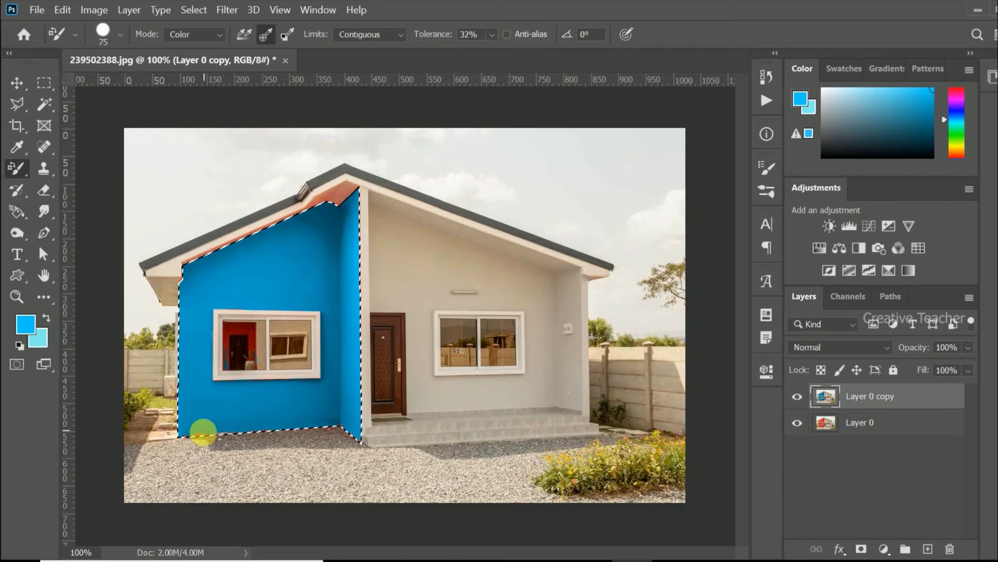
{"action": "key", "text": "ctrl+d"}
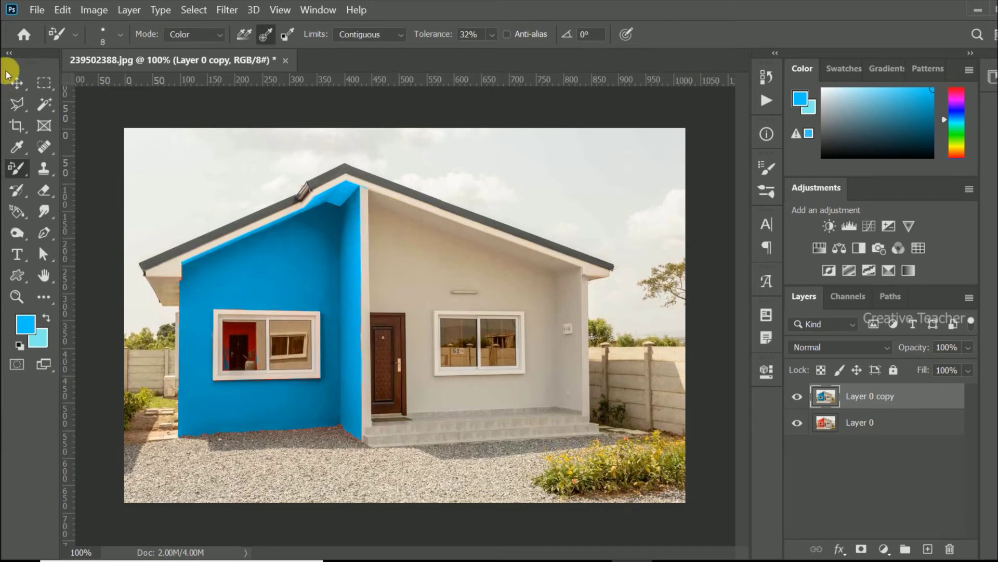
Step: Outline the grey wall, including the door, window and narrow side face, with the Polygonal Lasso tool
{"action": "left_click", "coordinate": [17, 104]}
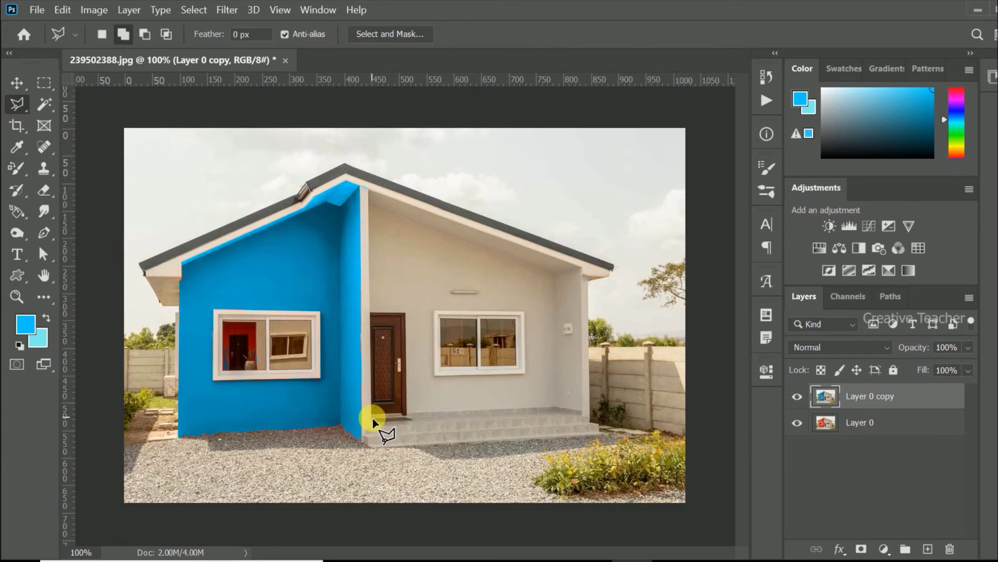
{"action": "left_click", "coordinate": [368, 189]}
{"action": "left_click", "coordinate": [581, 268]}
{"action": "left_click", "coordinate": [583, 410]}
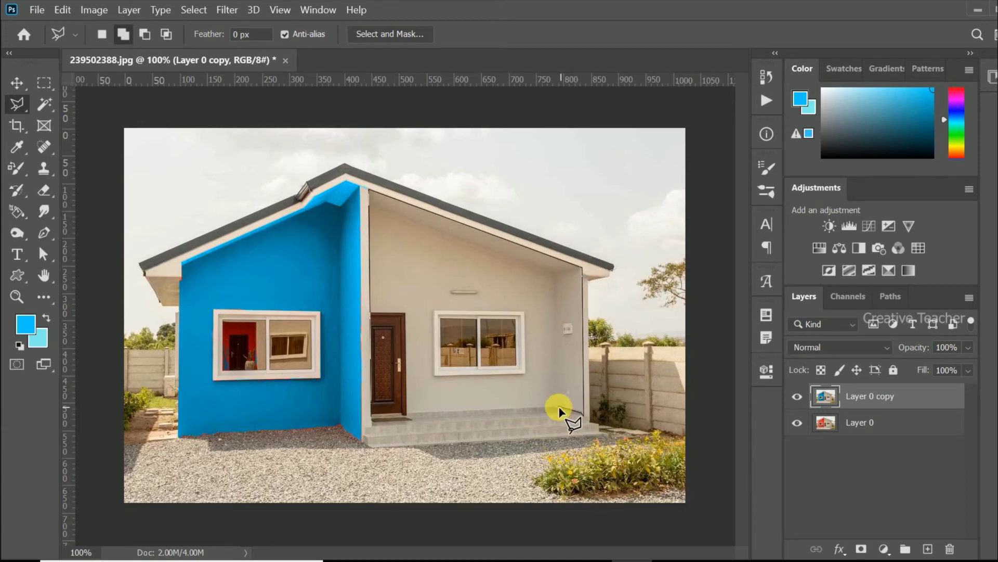
{"action": "double_click", "coordinate": [372, 415]}
Step: Set the foreground color to magenta, e400ff
{"action": "left_click", "coordinate": [25, 324]}
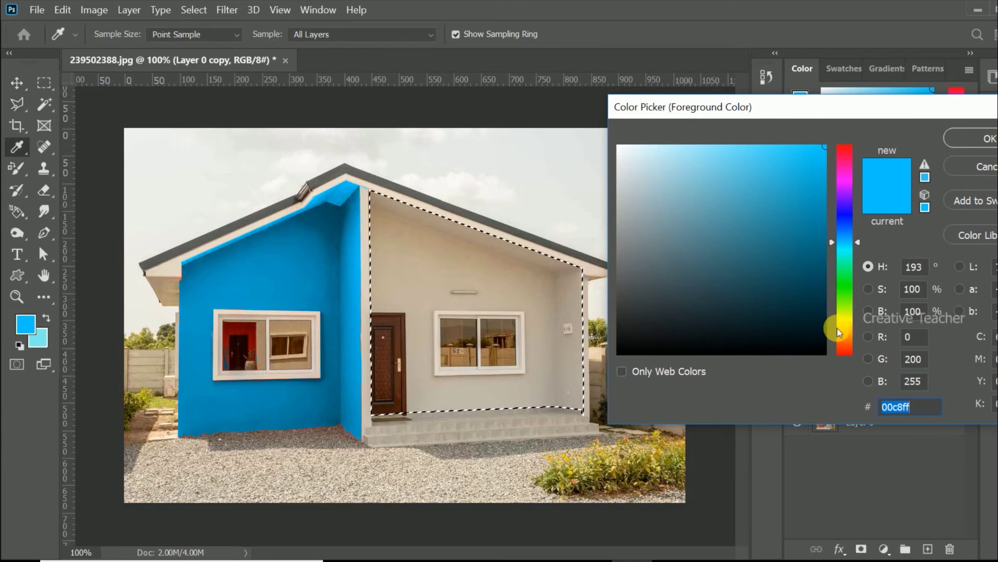
{"action": "left_click", "coordinate": [842, 312]}
{"action": "left_click_drag", "start_coordinate": [845, 316], "coordinate": [847, 184]}
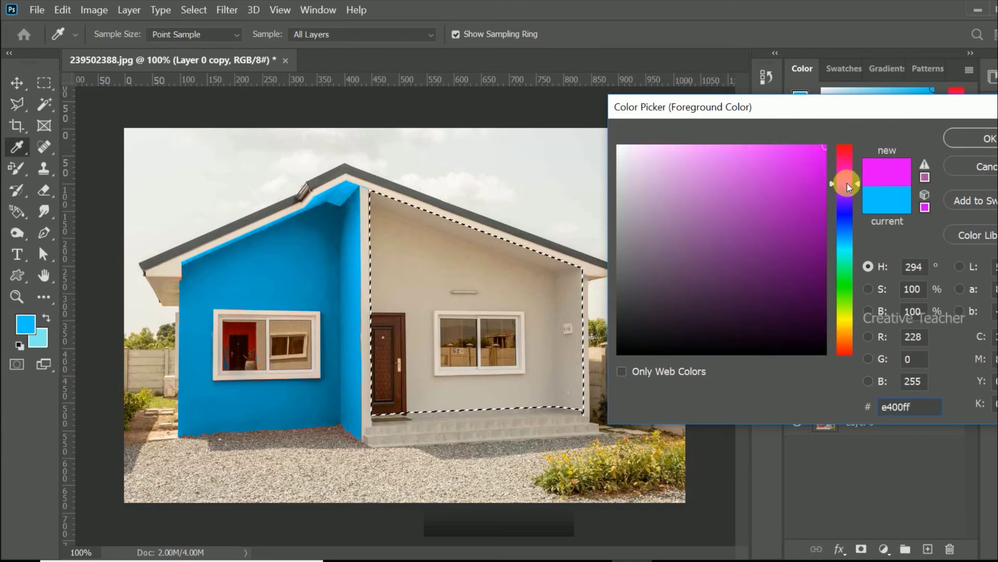
{"action": "left_click", "coordinate": [988, 138]}
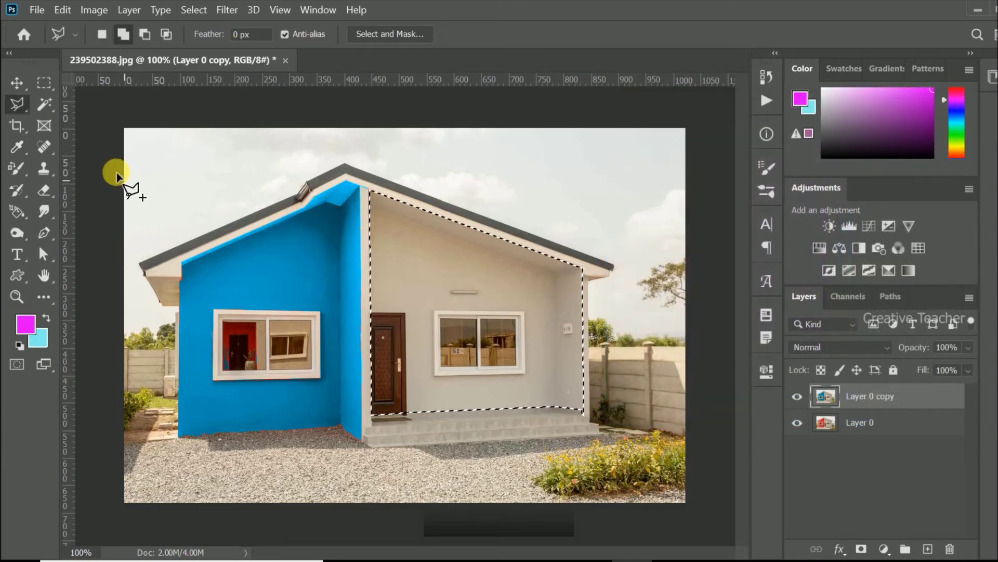
Step: Enlarge the Color Replacement brush to 80 px
{"action": "left_click", "coordinate": [18, 165]}
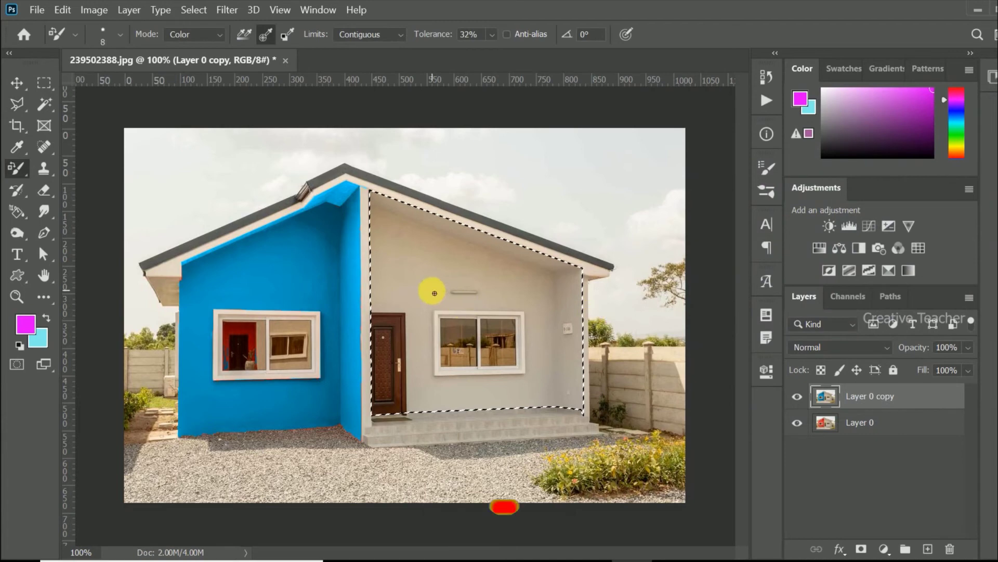
{"action": "key", "text": "bracketright"}
{"action": "key", "text": "bracketright"}
{"action": "key", "text": "bracketright"}
{"action": "key", "text": "bracketright"}
{"action": "key", "text": "bracketright"}
{"action": "key", "text": "bracketright"}
{"action": "key", "text": "bracketright"}
{"action": "key", "text": "bracketright"}
{"action": "key", "text": "bracketright"}
{"action": "key", "text": "bracketright"}
{"action": "key", "text": "bracketright"}
{"action": "key", "text": "bracketright"}
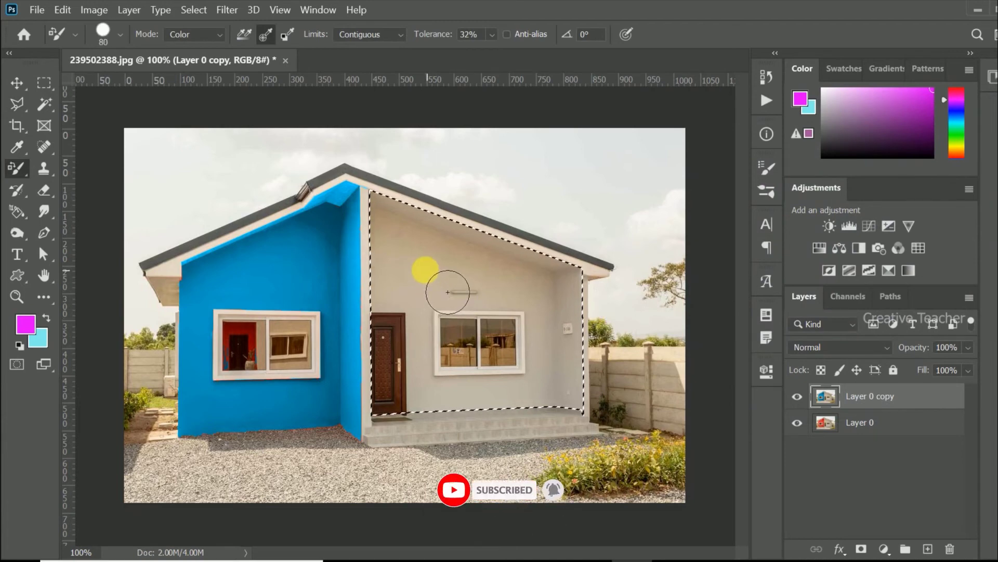
Step: Try painting the selected grey wall magenta in Color mode at 32% tolerance, and undo all the strokes
{"action": "mouse_move", "coordinate": [439, 281]}
{"action": "left_mouse_down"}
{"action": "mouse_move", "coordinate": [496, 291]}
{"action": "mouse_move", "coordinate": [418, 283]}
{"action": "mouse_move", "coordinate": [423, 270]}
{"action": "mouse_move", "coordinate": [496, 267]}
{"action": "mouse_move", "coordinate": [415, 241]}
{"action": "mouse_move", "coordinate": [447, 289]}
{"action": "left_mouse_up"}
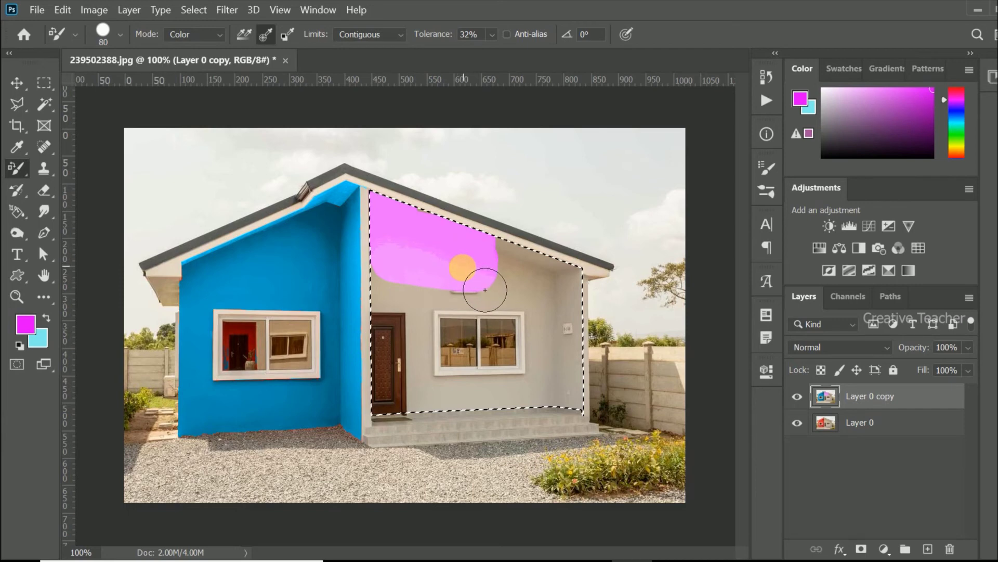
{"action": "mouse_move", "coordinate": [561, 296]}
{"action": "left_mouse_down"}
{"action": "mouse_move", "coordinate": [536, 297]}
{"action": "mouse_move", "coordinate": [566, 312]}
{"action": "mouse_move", "coordinate": [446, 267]}
{"action": "mouse_move", "coordinate": [385, 274]}
{"action": "mouse_move", "coordinate": [424, 289]}
{"action": "mouse_move", "coordinate": [422, 312]}
{"action": "left_mouse_up"}
{"action": "mouse_move", "coordinate": [448, 375]}
{"action": "left_mouse_down"}
{"action": "mouse_move", "coordinate": [467, 294]}
{"action": "mouse_move", "coordinate": [540, 311]}
{"action": "mouse_move", "coordinate": [531, 342]}
{"action": "mouse_move", "coordinate": [571, 347]}
{"action": "mouse_move", "coordinate": [581, 332]}
{"action": "mouse_move", "coordinate": [577, 366]}
{"action": "mouse_move", "coordinate": [532, 398]}
{"action": "mouse_move", "coordinate": [433, 418]}
{"action": "mouse_move", "coordinate": [544, 413]}
{"action": "mouse_move", "coordinate": [541, 434]}
{"action": "mouse_move", "coordinate": [628, 406]}
{"action": "left_mouse_up"}
{"action": "key", "text": "ctrl+z"}
{"action": "key", "text": "ctrl+z"}
{"action": "key", "text": "ctrl+z"}
{"action": "key", "text": "ctrl+z"}
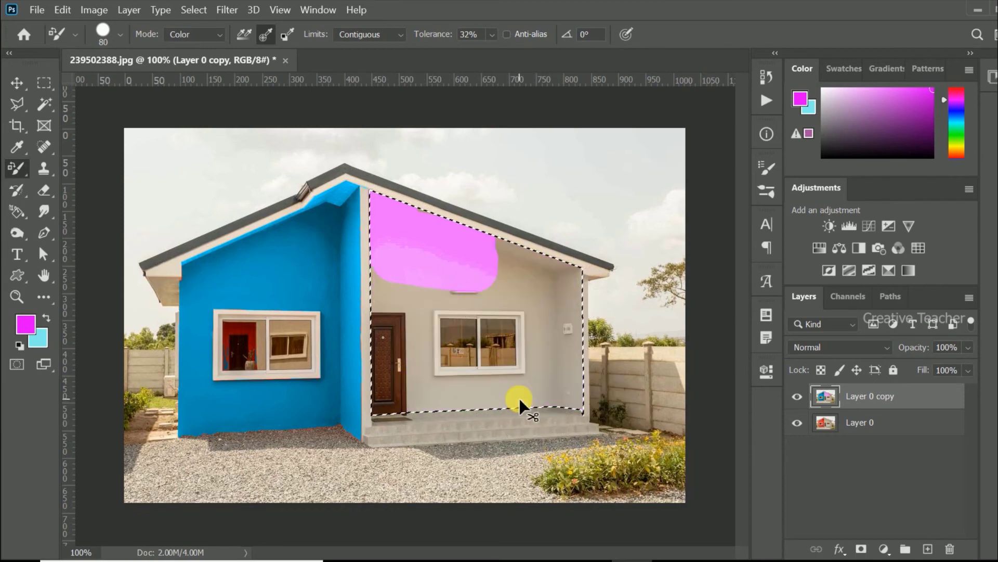
{"action": "key", "text": "ctrl+z"}
{"action": "key", "text": "ctrl+z"}
{"action": "key", "text": "ctrl+z"}
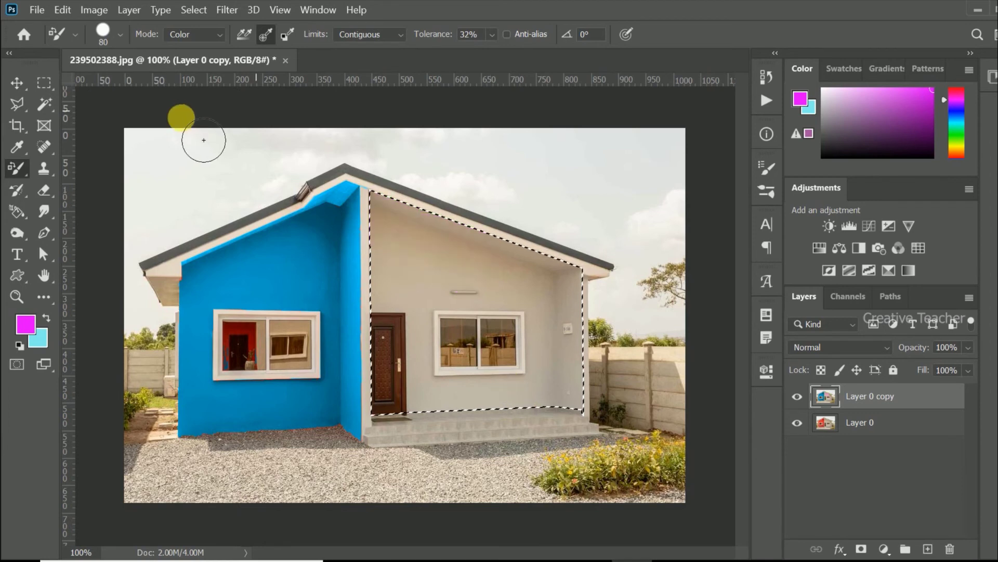
Step: Switch the Color Replacement mode to Hue, trying and undoing two strokes on the grey wall
{"action": "left_click", "coordinate": [219, 34]}
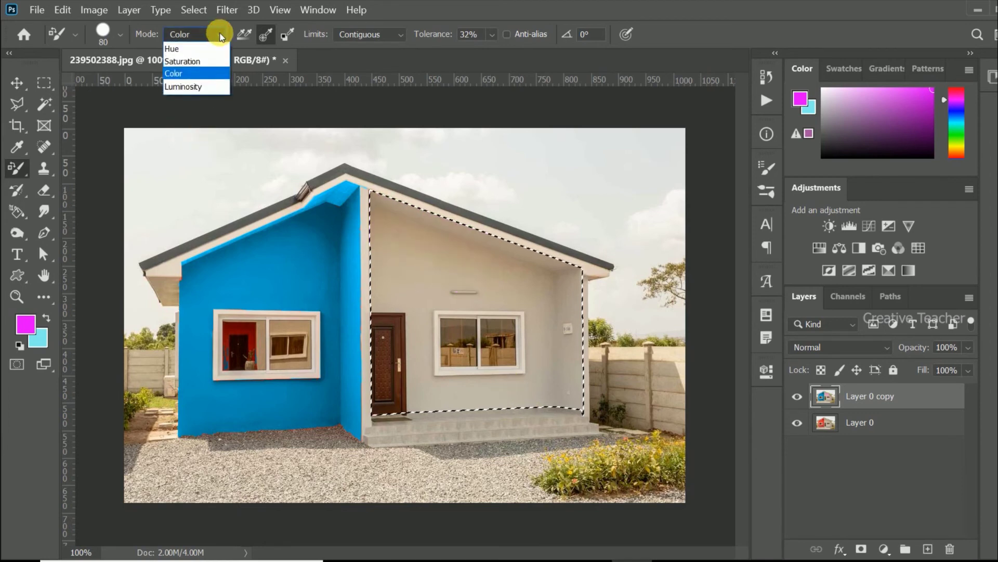
{"action": "left_click", "coordinate": [181, 47]}
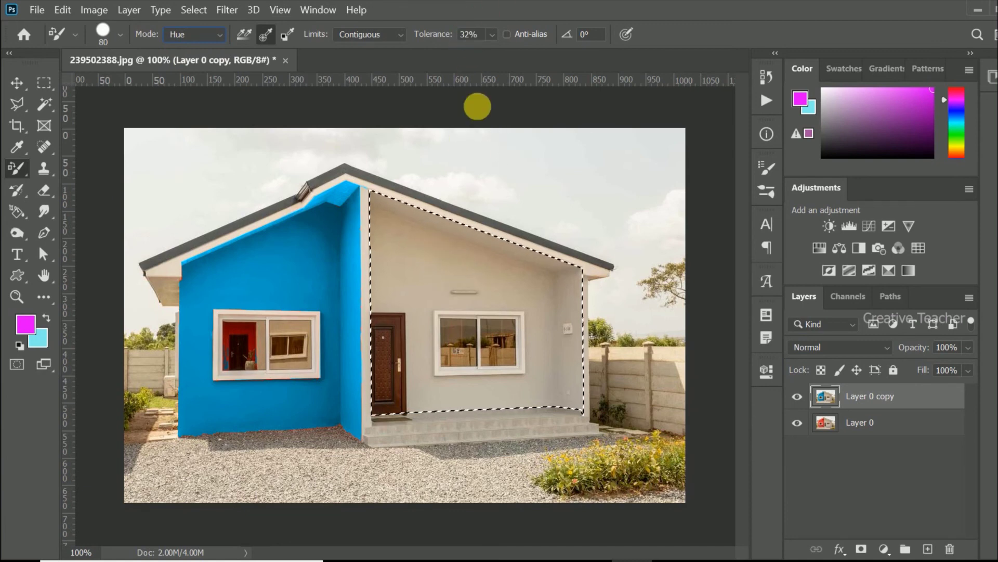
{"action": "mouse_move", "coordinate": [465, 207]}
{"action": "left_mouse_down"}
{"action": "mouse_move", "coordinate": [430, 276]}
{"action": "mouse_move", "coordinate": [513, 307]}
{"action": "mouse_move", "coordinate": [495, 283]}
{"action": "mouse_move", "coordinate": [374, 230]}
{"action": "mouse_move", "coordinate": [501, 261]}
{"action": "mouse_move", "coordinate": [503, 287]}
{"action": "mouse_move", "coordinate": [568, 335]}
{"action": "mouse_move", "coordinate": [584, 411]}
{"action": "mouse_move", "coordinate": [468, 409]}
{"action": "mouse_move", "coordinate": [433, 334]}
{"action": "mouse_move", "coordinate": [373, 300]}
{"action": "left_mouse_up"}
{"action": "key", "text": "ctrl+z"}
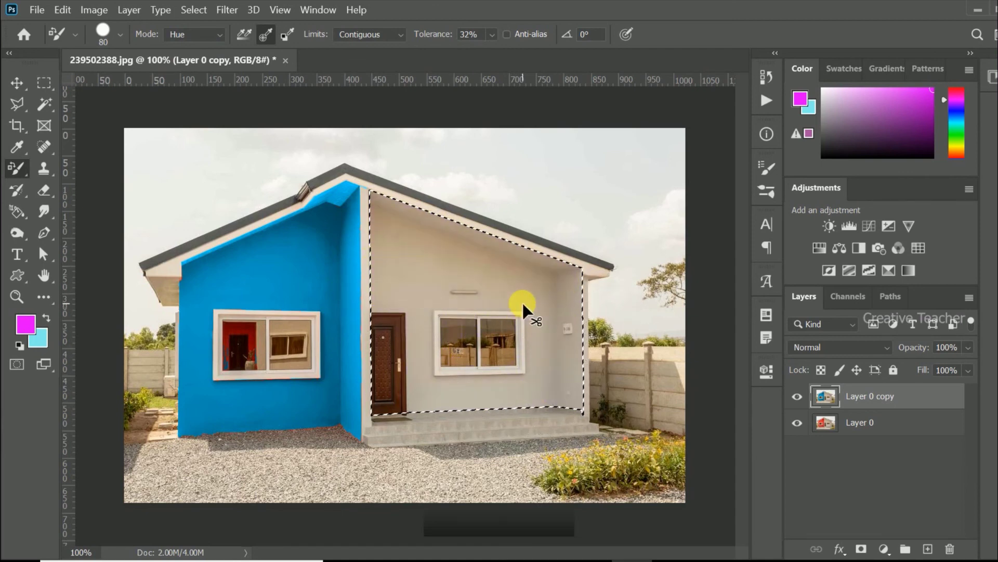
{"action": "mouse_move", "coordinate": [413, 267]}
{"action": "left_mouse_down"}
{"action": "mouse_move", "coordinate": [519, 292]}
{"action": "mouse_move", "coordinate": [394, 254]}
{"action": "mouse_move", "coordinate": [499, 310]}
{"action": "mouse_move", "coordinate": [460, 311]}
{"action": "left_mouse_up"}
{"action": "key", "text": "ctrl+z"}
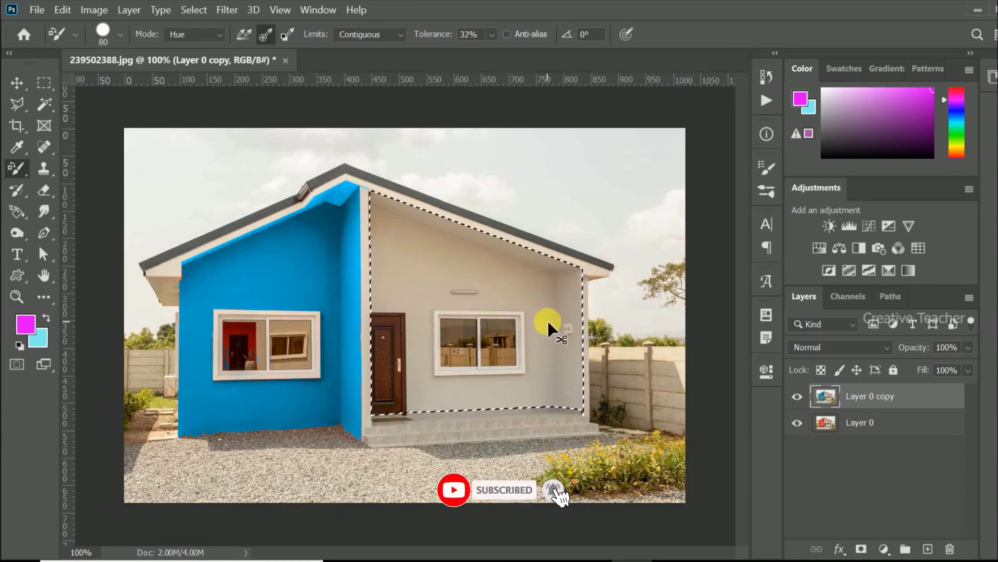
Step: Recolor the whole selected grey wall with the magenta foreground at 15% tolerance, and remove the selection
{"action": "left_click", "coordinate": [470, 34]}
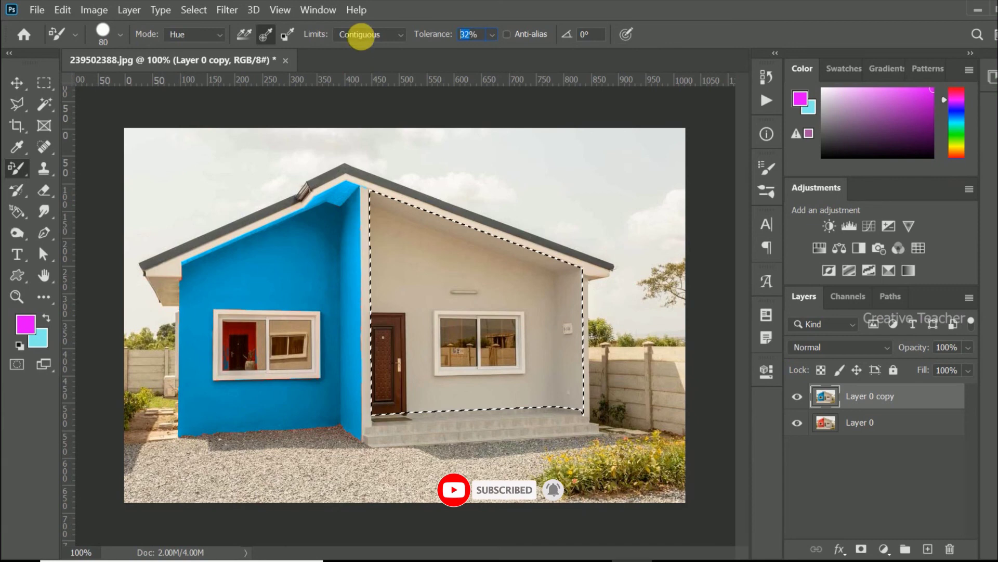
{"action": "type", "text": "15"}
{"action": "key", "text": "Return"}
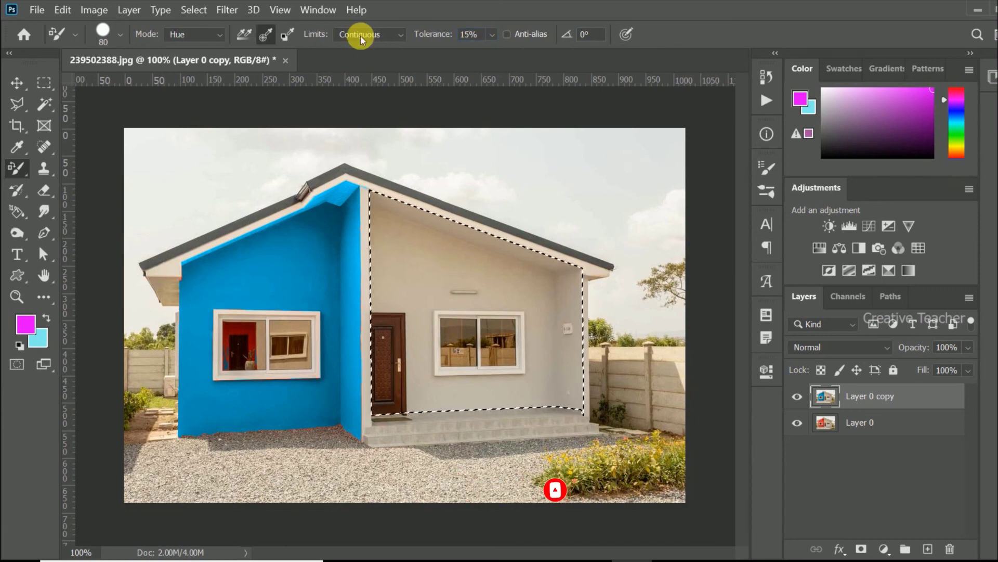
{"action": "mouse_move", "coordinate": [517, 279]}
{"action": "left_mouse_down"}
{"action": "mouse_move", "coordinate": [413, 238]}
{"action": "mouse_move", "coordinate": [603, 294]}
{"action": "mouse_move", "coordinate": [562, 307]}
{"action": "mouse_move", "coordinate": [576, 414]}
{"action": "mouse_move", "coordinate": [560, 371]}
{"action": "mouse_move", "coordinate": [557, 380]}
{"action": "mouse_move", "coordinate": [558, 357]}
{"action": "mouse_move", "coordinate": [595, 418]}
{"action": "mouse_move", "coordinate": [600, 409]}
{"action": "mouse_move", "coordinate": [492, 415]}
{"action": "mouse_move", "coordinate": [528, 423]}
{"action": "mouse_move", "coordinate": [438, 419]}
{"action": "mouse_move", "coordinate": [441, 330]}
{"action": "mouse_move", "coordinate": [431, 303]}
{"action": "mouse_move", "coordinate": [515, 314]}
{"action": "mouse_move", "coordinate": [439, 300]}
{"action": "mouse_move", "coordinate": [391, 255]}
{"action": "mouse_move", "coordinate": [405, 252]}
{"action": "mouse_move", "coordinate": [540, 347]}
{"action": "left_mouse_up"}
{"action": "key", "text": "ctrl+d"}
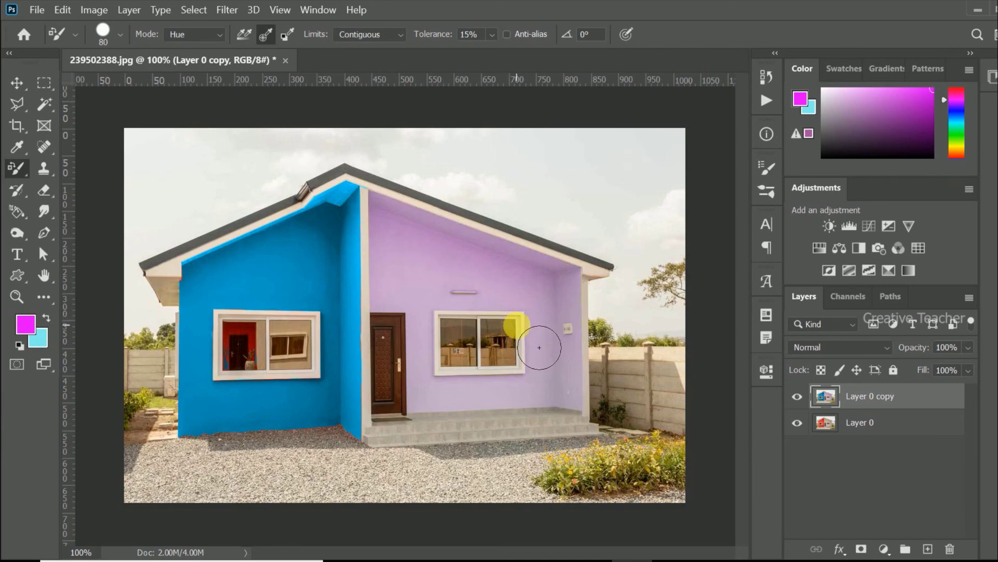
{"action": "key", "text": "ctrl+minus"}
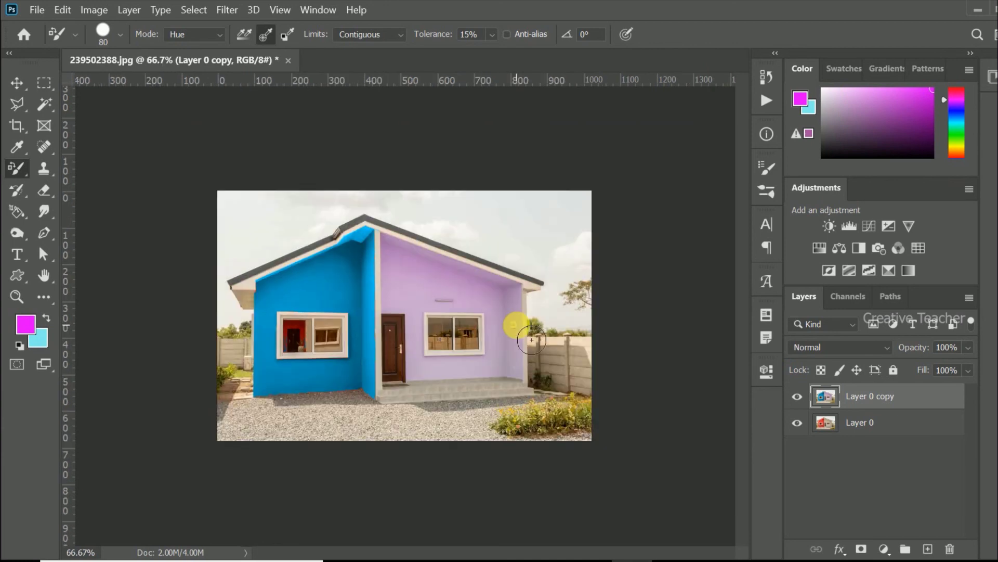